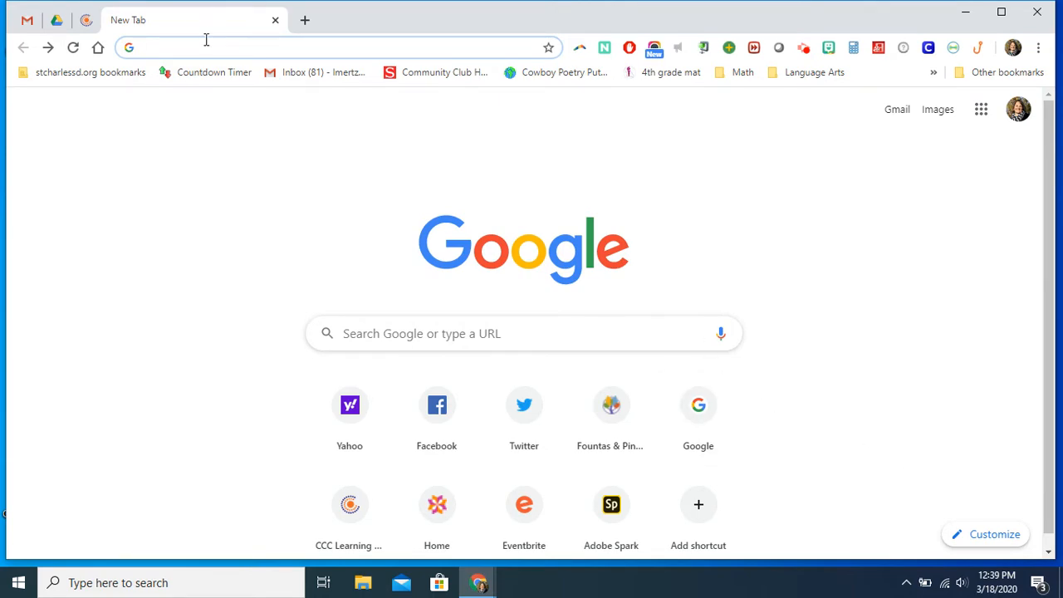
Open spark.adobe.com/sp/ and log in to Adobe Spark with the Google account.
text(spar)
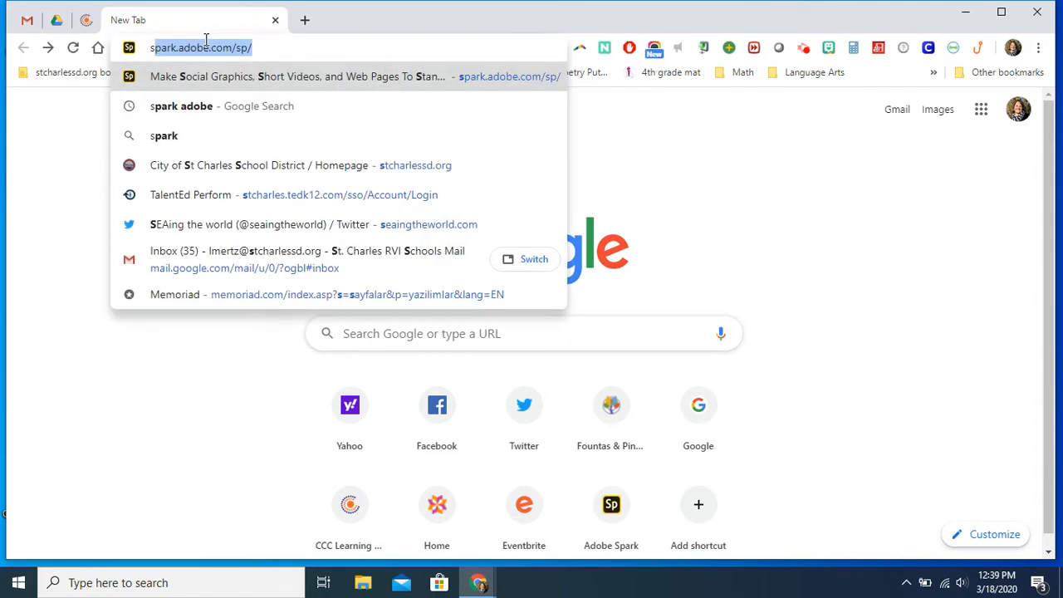
text(k)
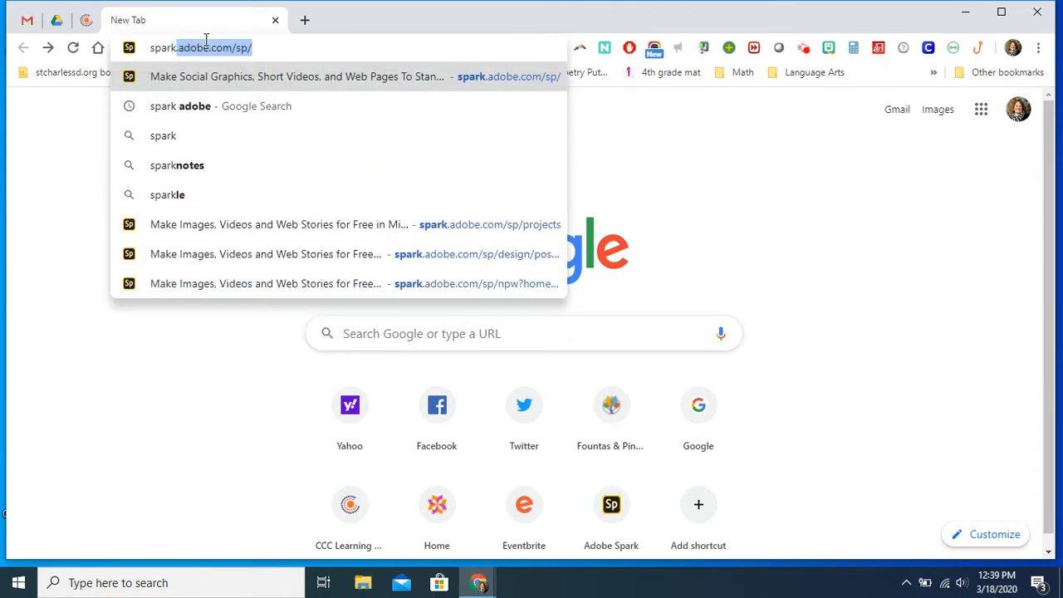
text(.c\)
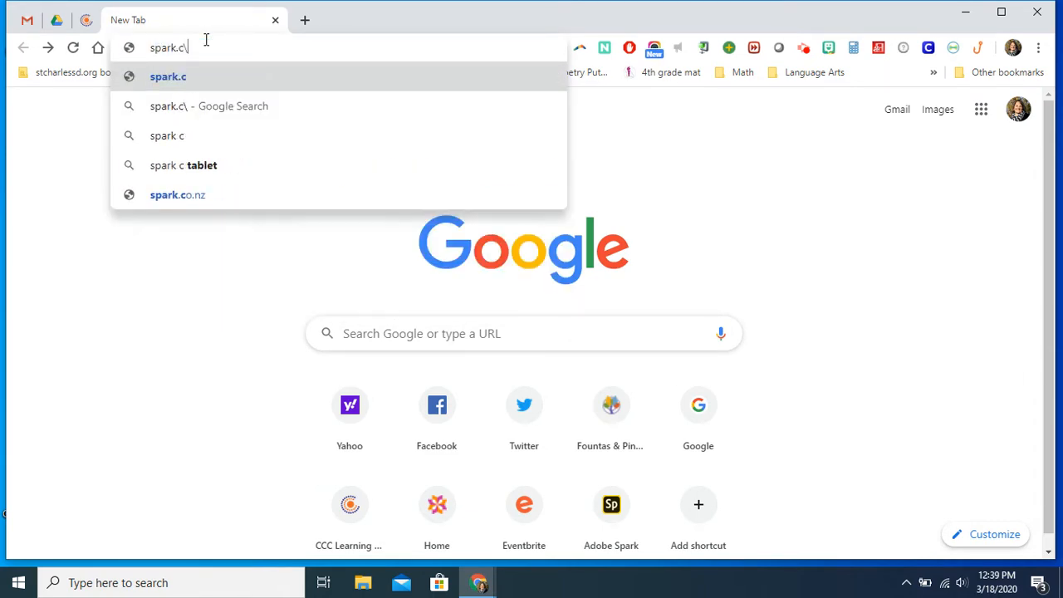
key(BackSpace)
key(BackSpace)
text(ad)
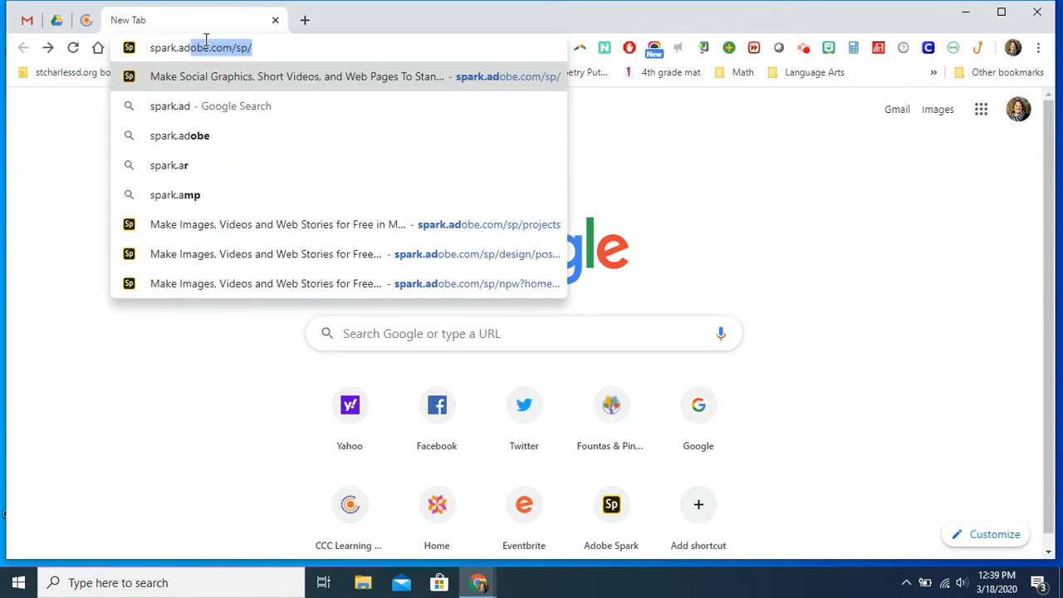
key(Return)
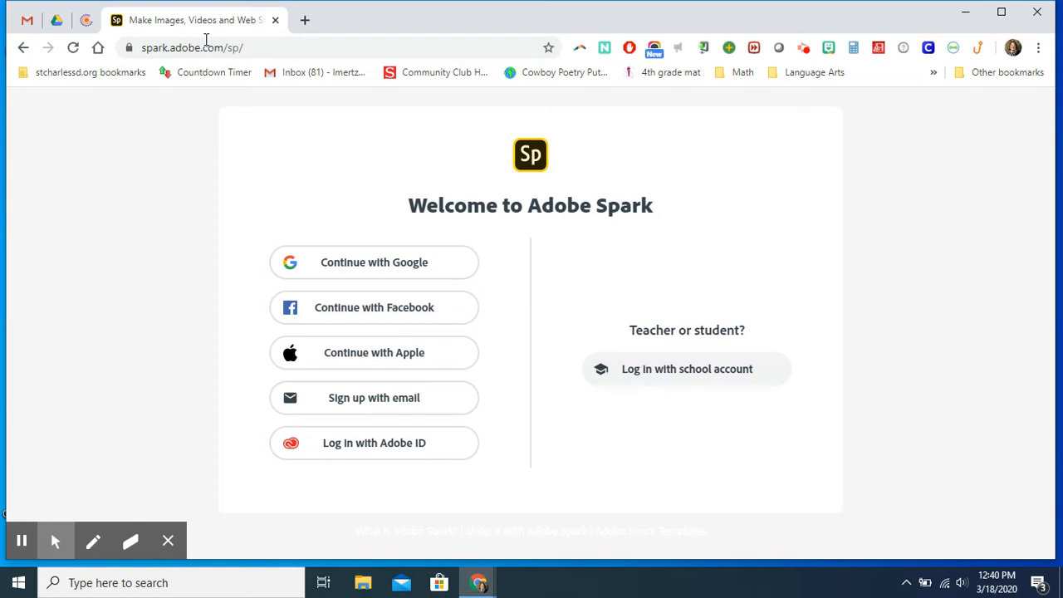
click(373, 263)
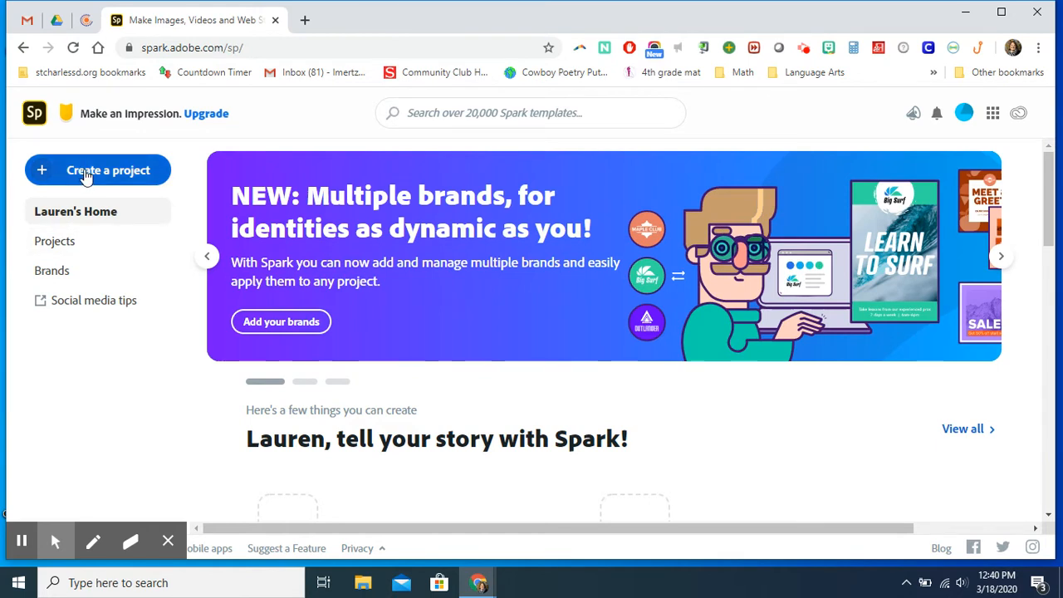
Create a custom size graphic project using the 1280 x 720 Youtube thumbnail size from the social post sizes.
click(86, 173)
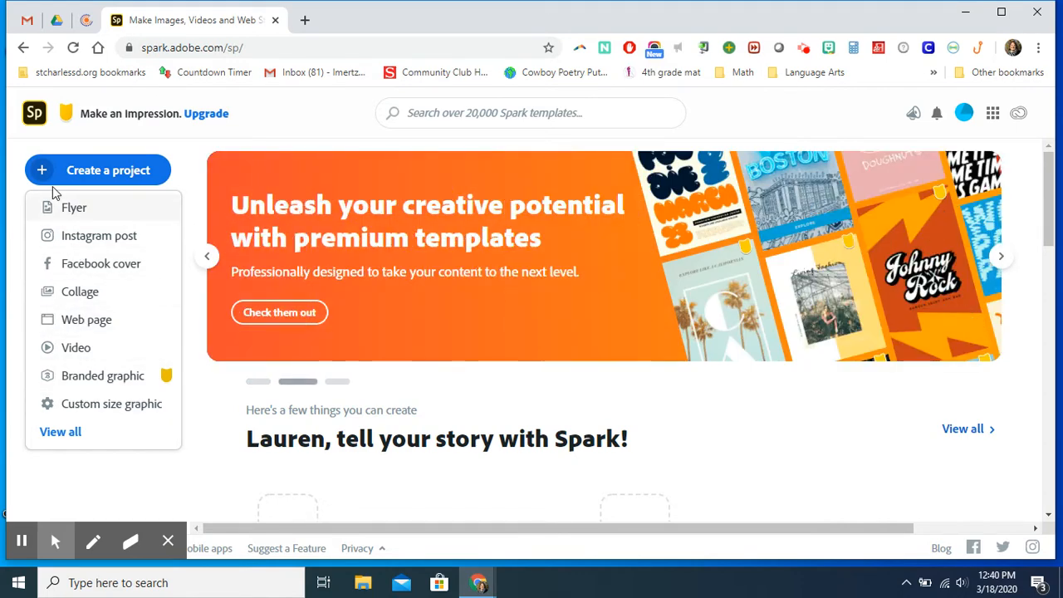
click(73, 407)
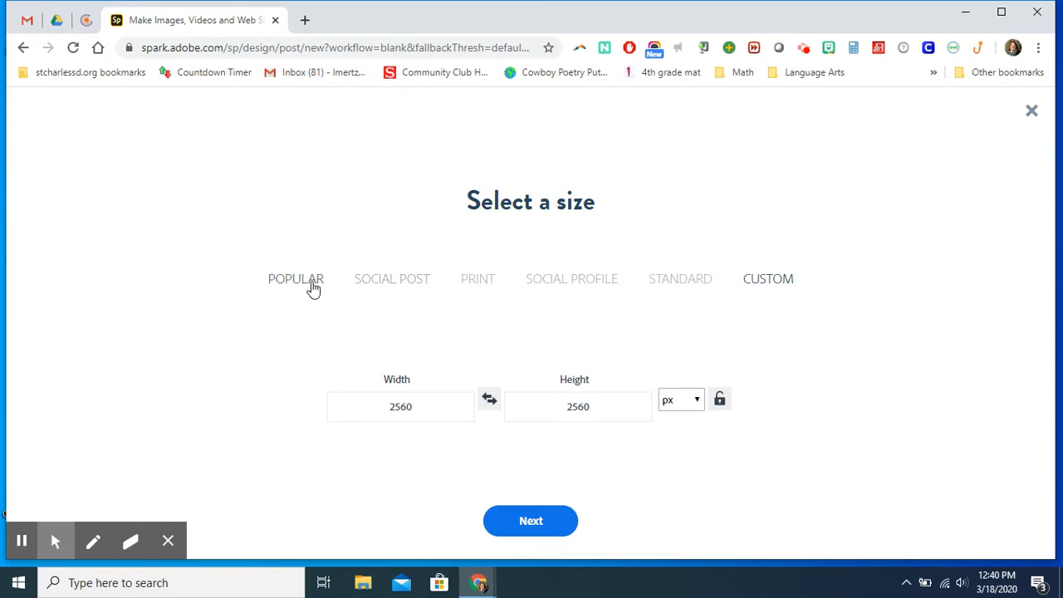
click(384, 280)
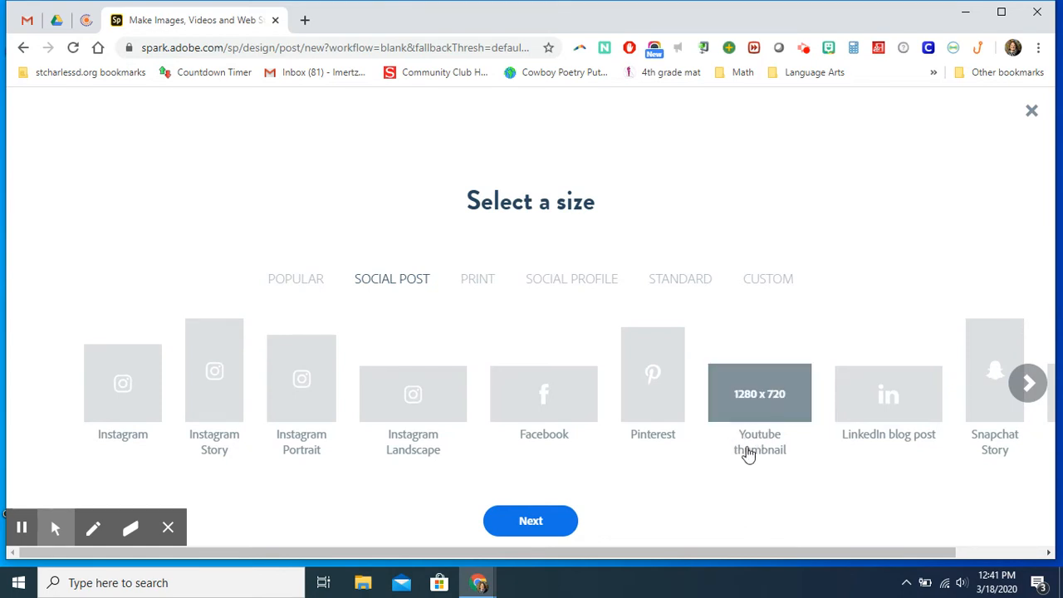
click(765, 405)
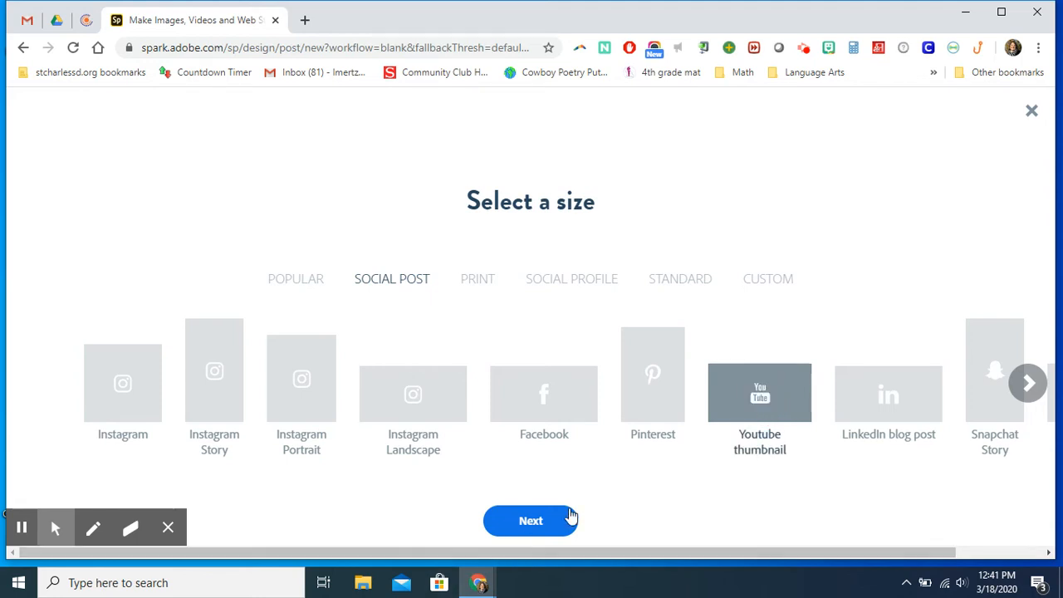
click(539, 525)
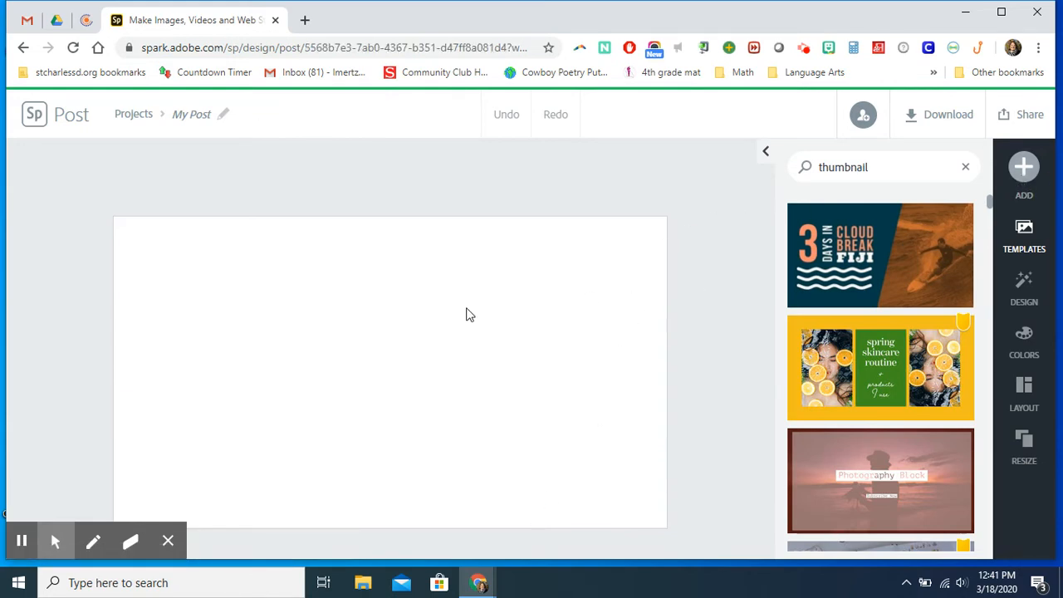
Look through the suggested thumbnail templates for the blank post.
scroll(931, 285, down, 10)
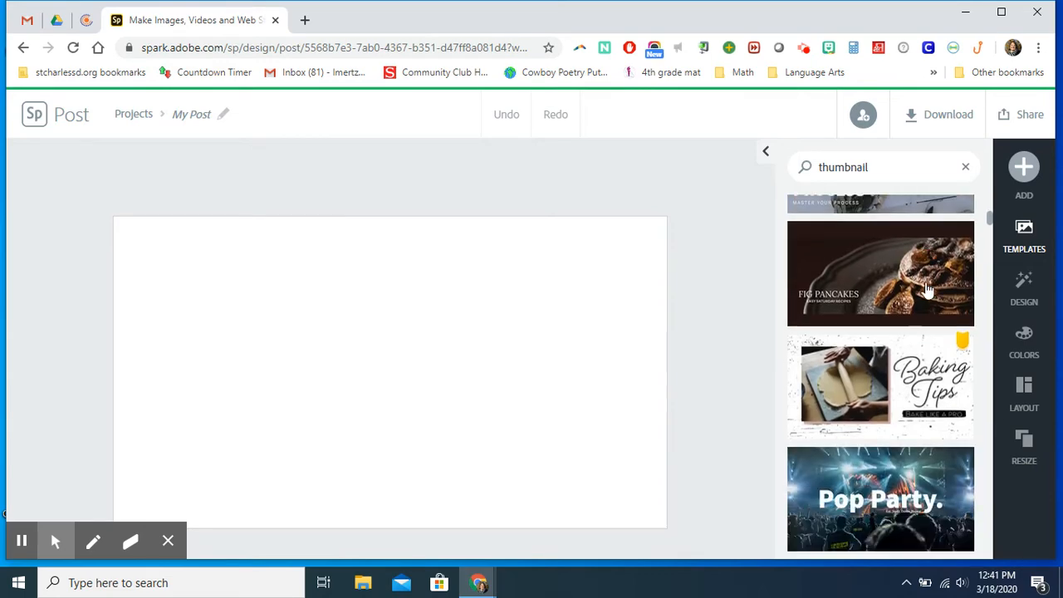
scroll(926, 289, down, 15)
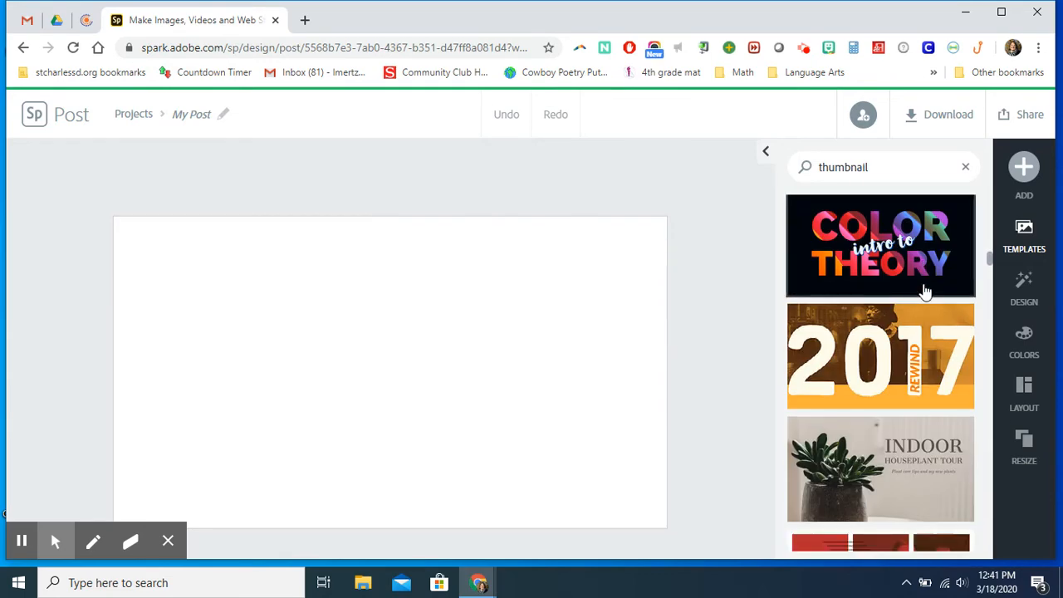
scroll(925, 290, down, 5)
scroll(959, 432, down, 5)
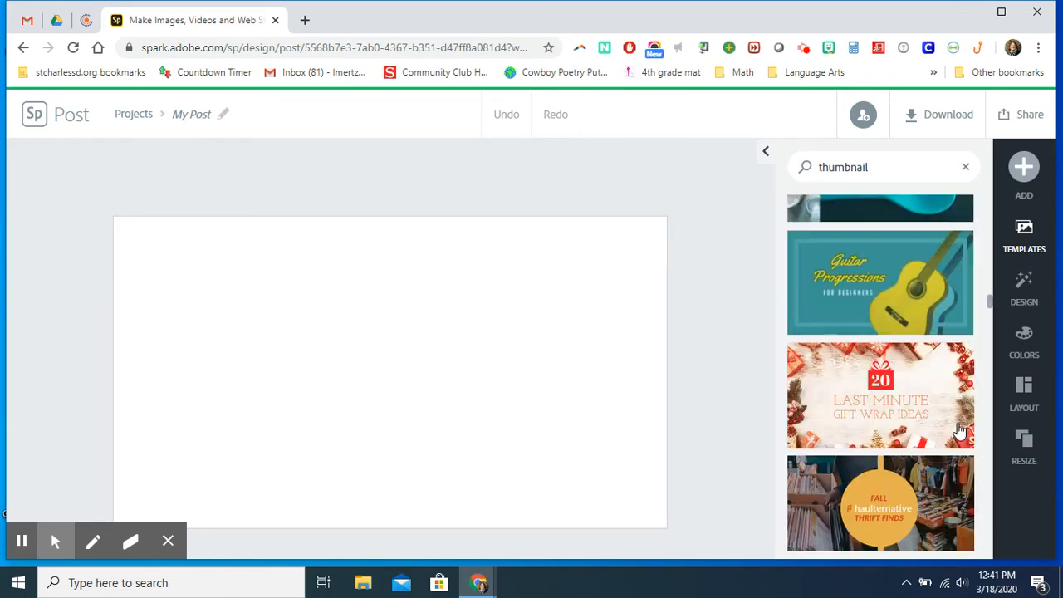
scroll(960, 432, down, 10)
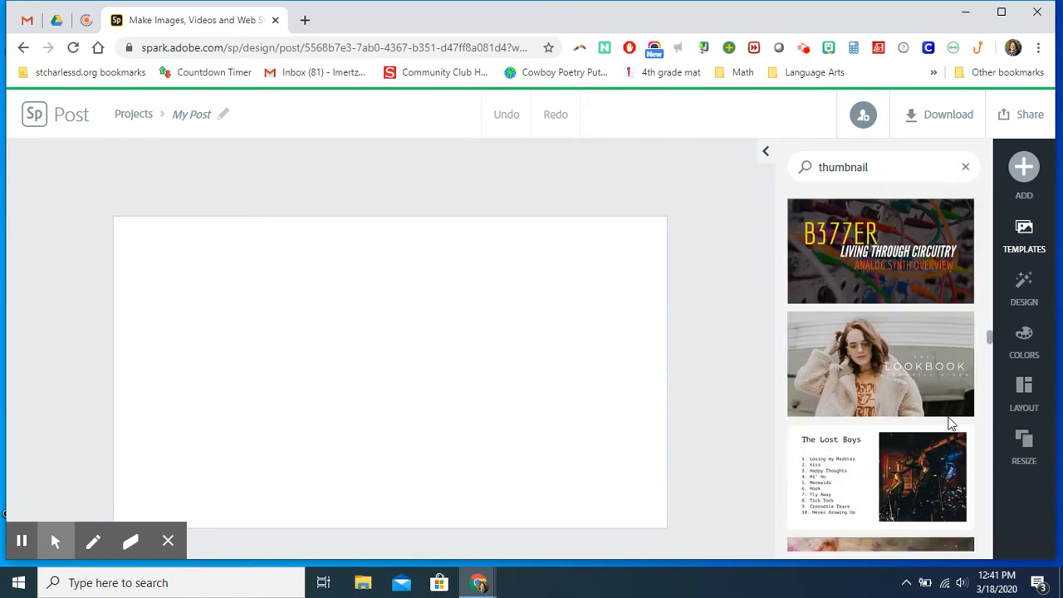
scroll(947, 428, down, 10)
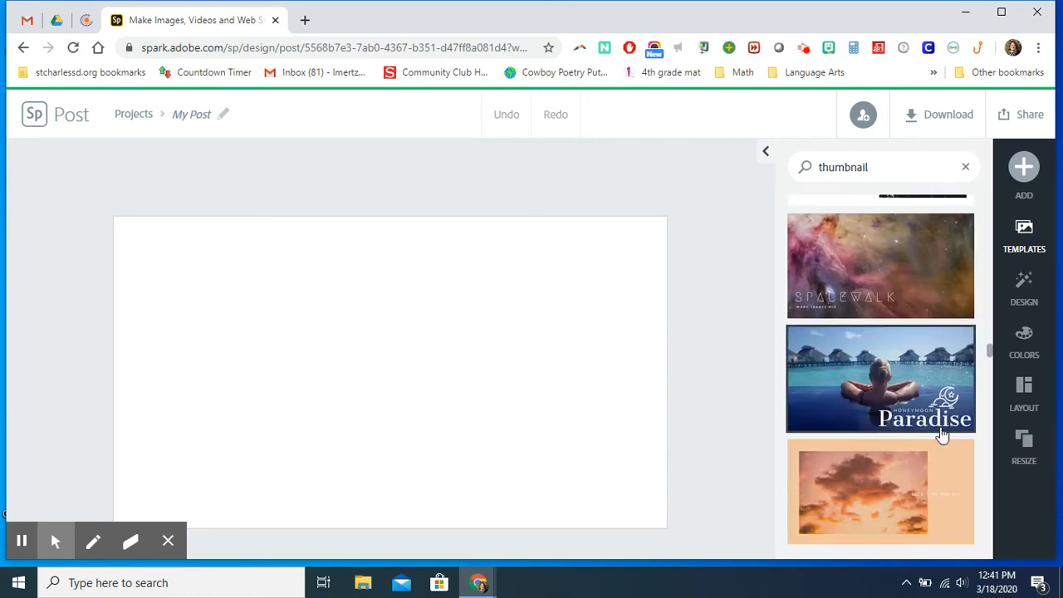
Start adding a photo to the blank canvas and search the free Unsplash photos for "sunburst".
click(326, 332)
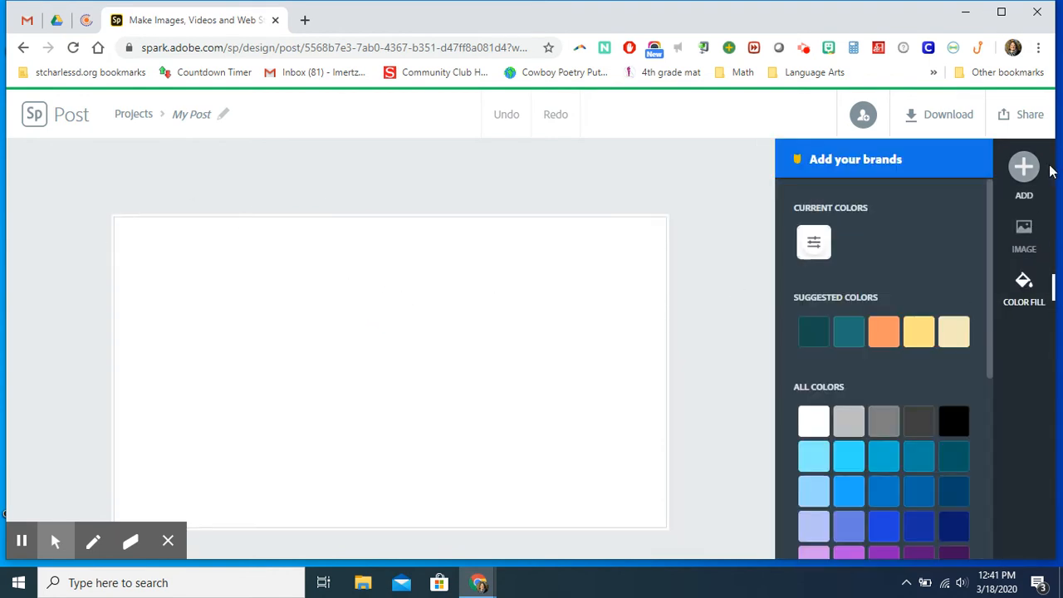
click(1025, 173)
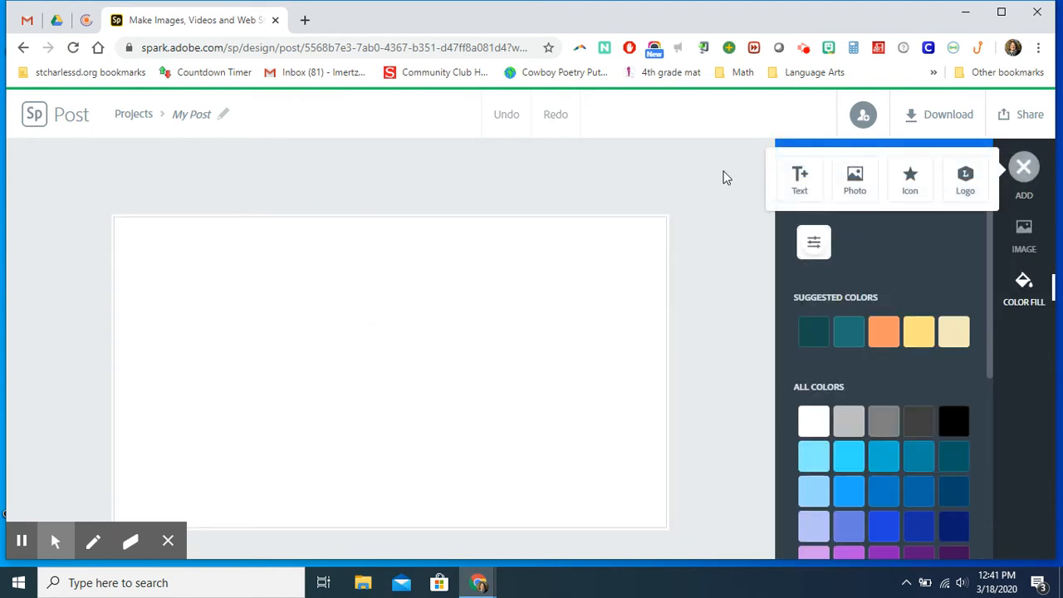
click(861, 181)
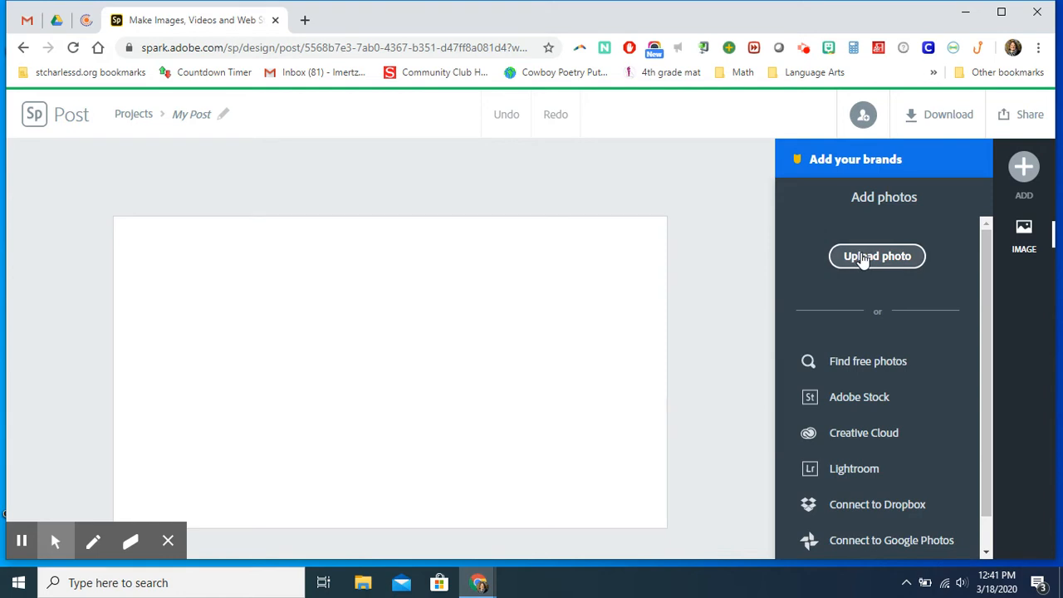
click(868, 361)
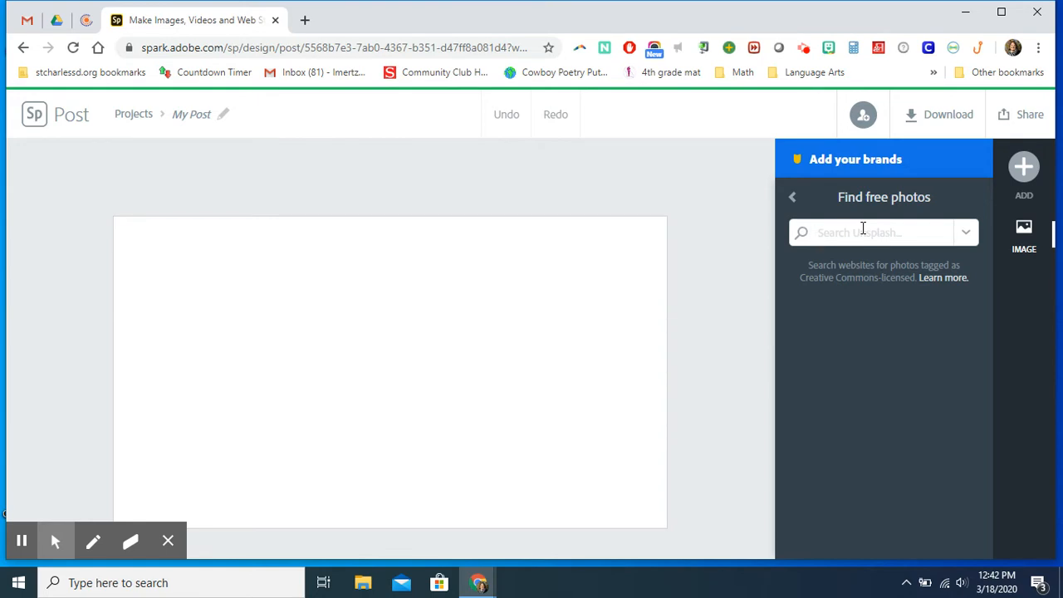
text(sunburst)
key(Return)
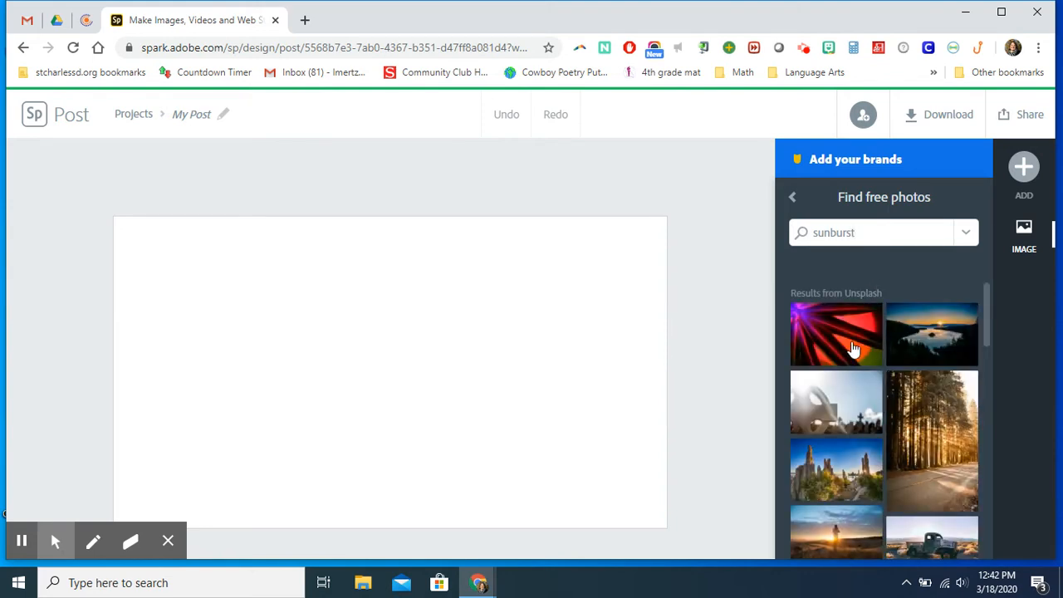
Browse the sunburst results and add the red and purple light-ray photo as a freely movable image.
scroll(853, 349, down, 10)
scroll(854, 349, down, 3)
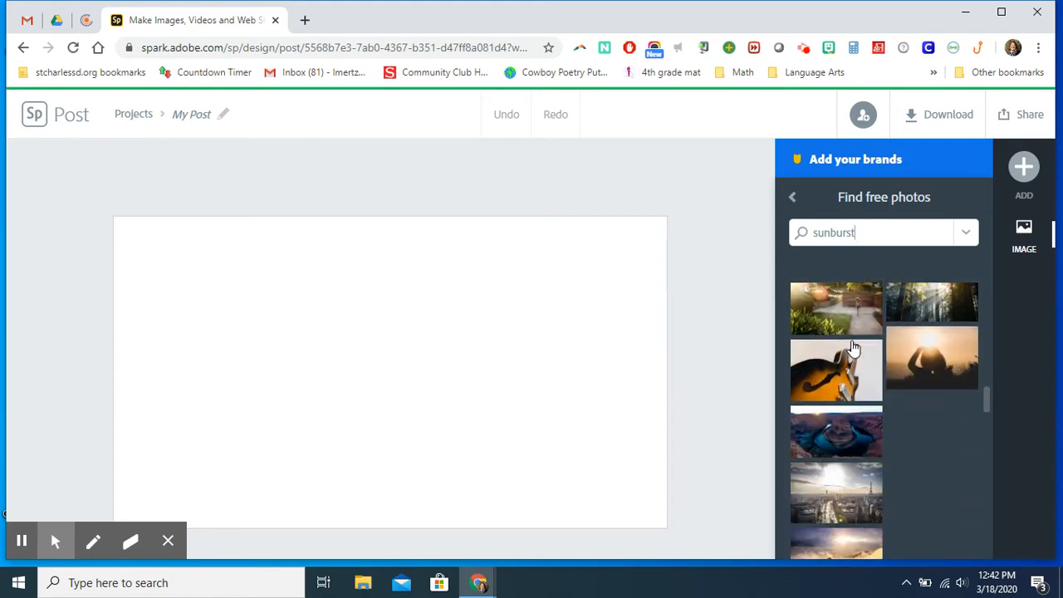
scroll(854, 349, up, 15)
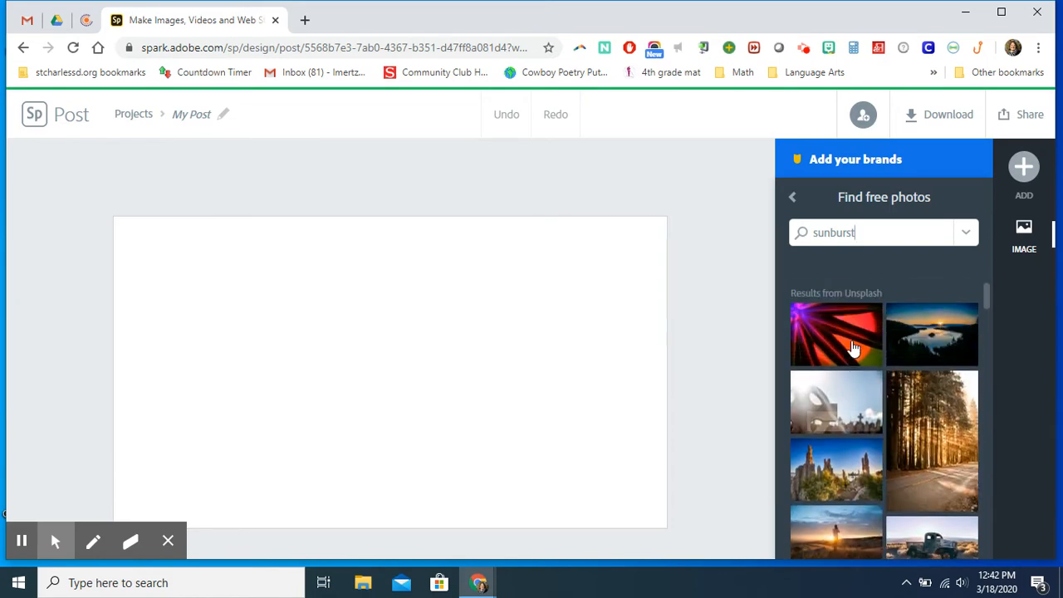
click(853, 347)
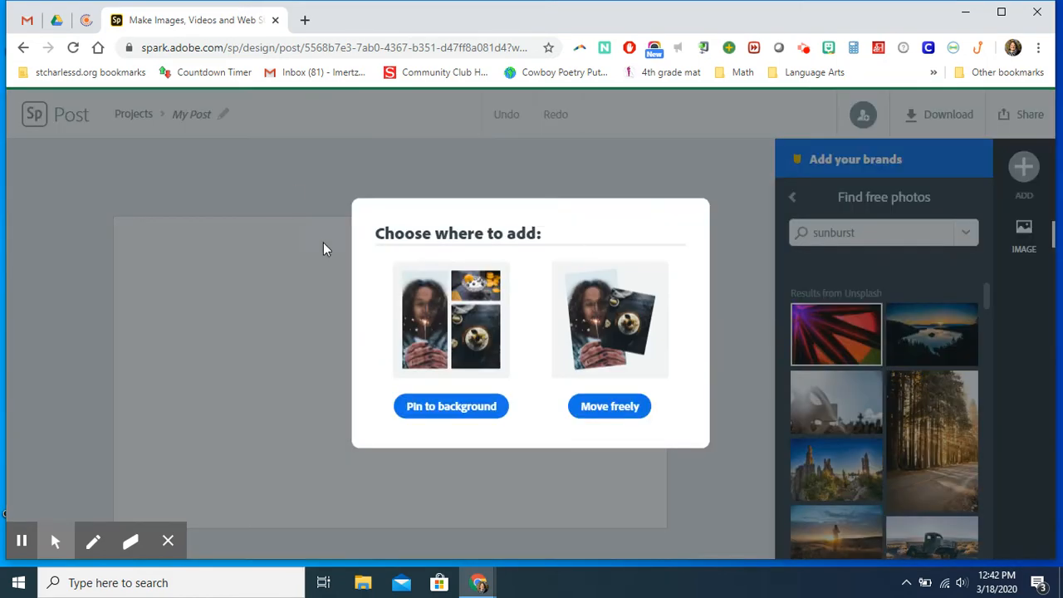
click(594, 409)
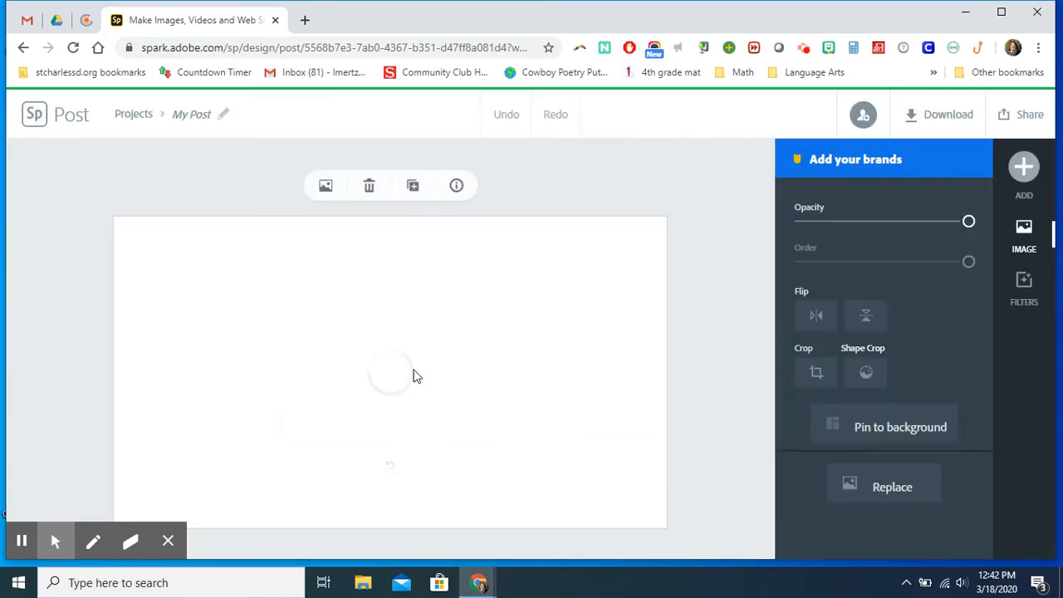
Move and enlarge the light-ray photo to cover the whole canvas, and lower its opacity slightly.
click(281, 301)
drag(281, 301, 93, 232)
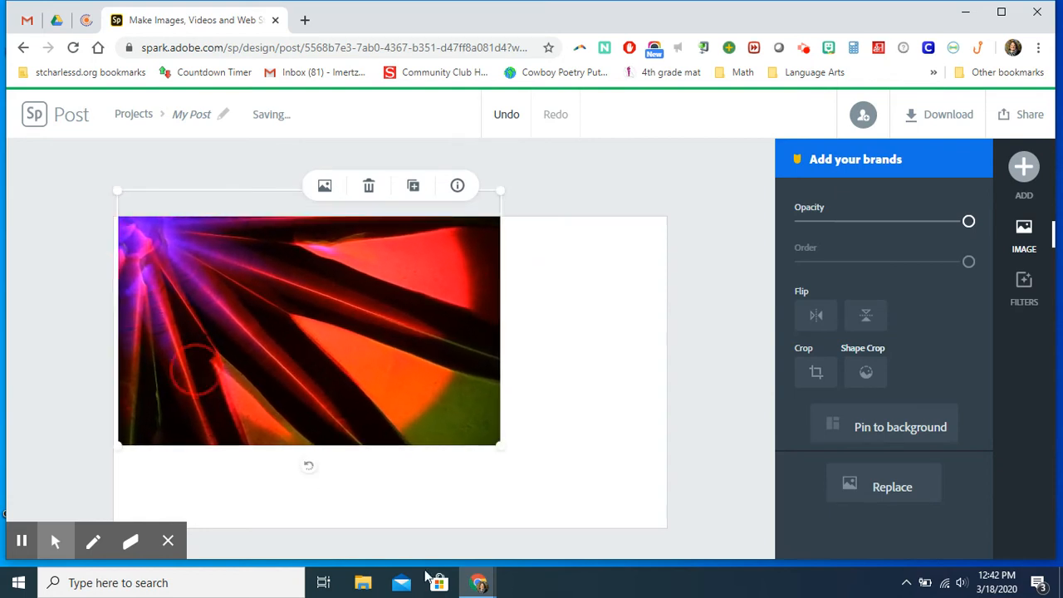
click(501, 451)
drag(501, 452, 691, 545)
mouse_move(232, 215)
mouse_down()
mouse_move(237, 264)
mouse_move(232, 223)
mouse_up()
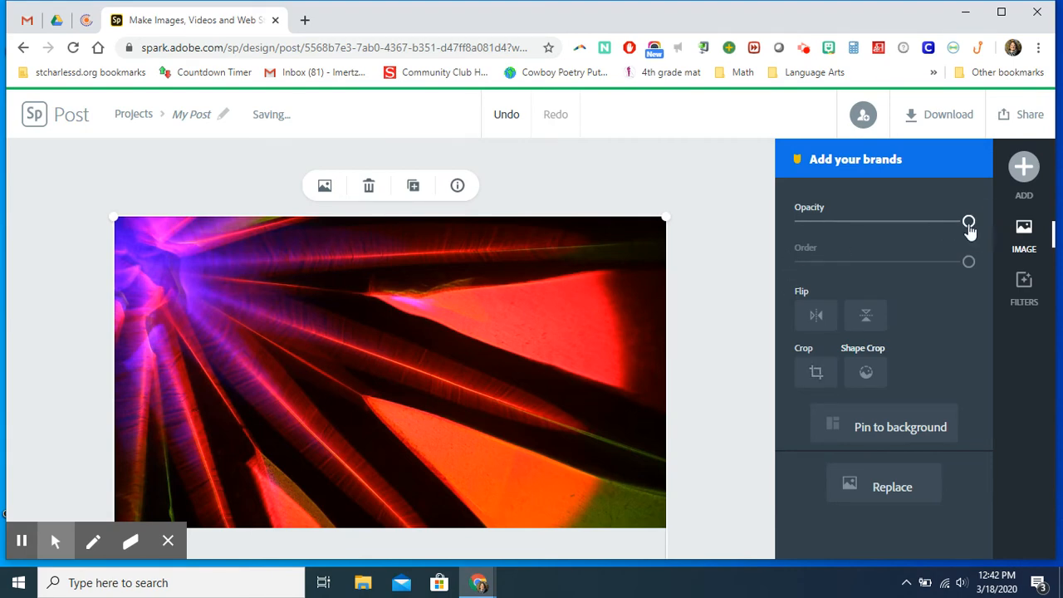
mouse_move(966, 225)
mouse_down()
mouse_move(883, 236)
mouse_move(944, 226)
mouse_up()
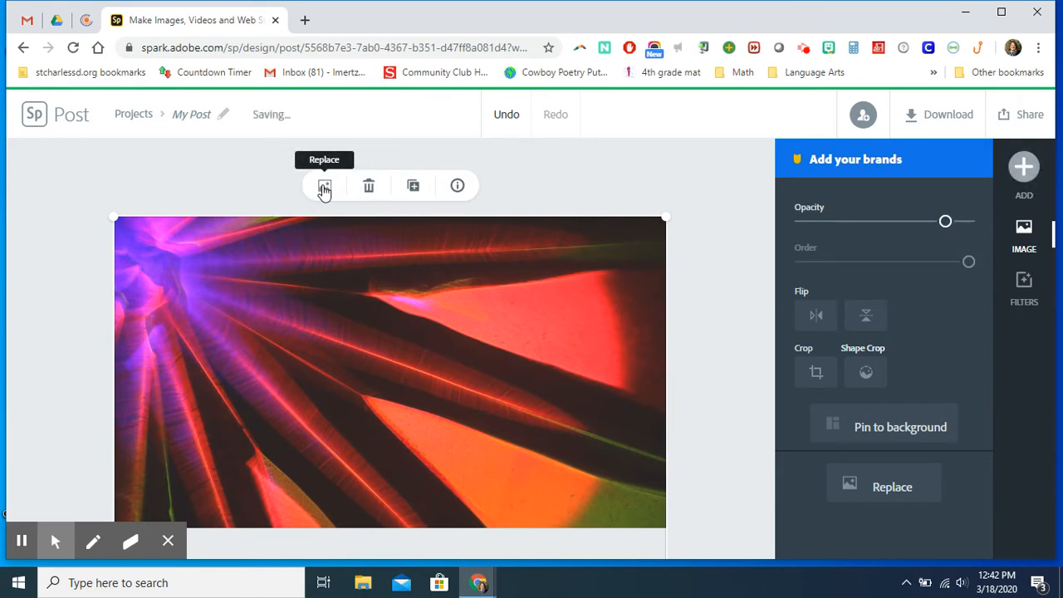
Add a new text from scratch reading "Using Adobe Spark", after looking through the ready-made text templates.
click(1025, 167)
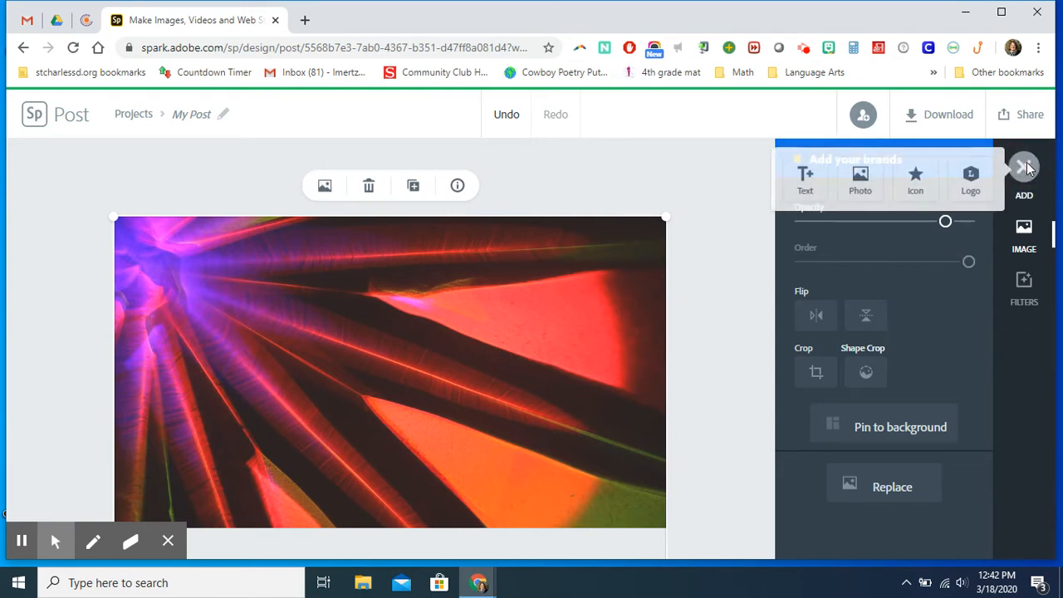
click(799, 179)
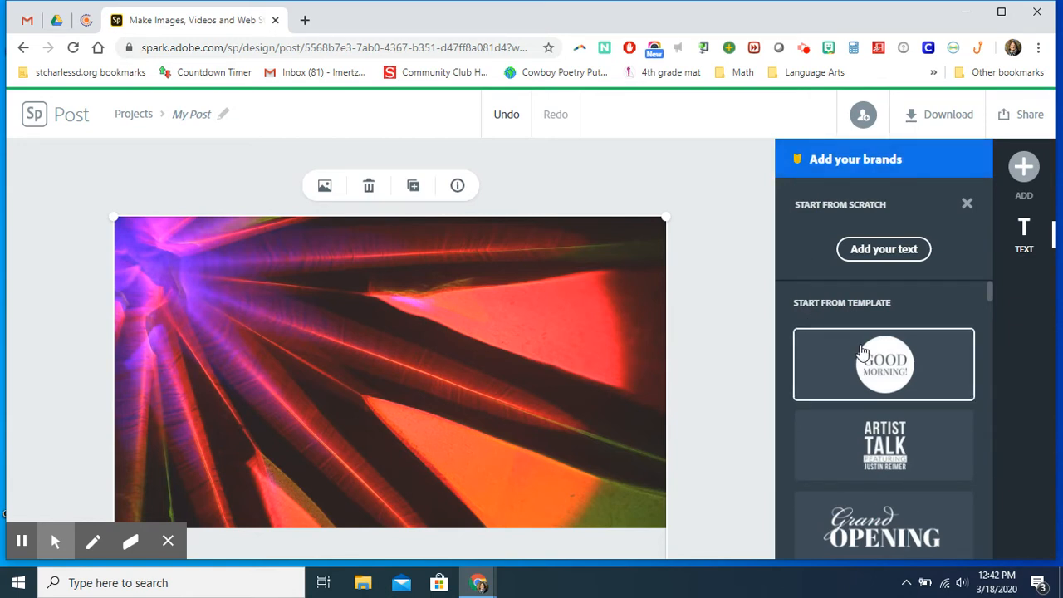
scroll(865, 403, down, 3)
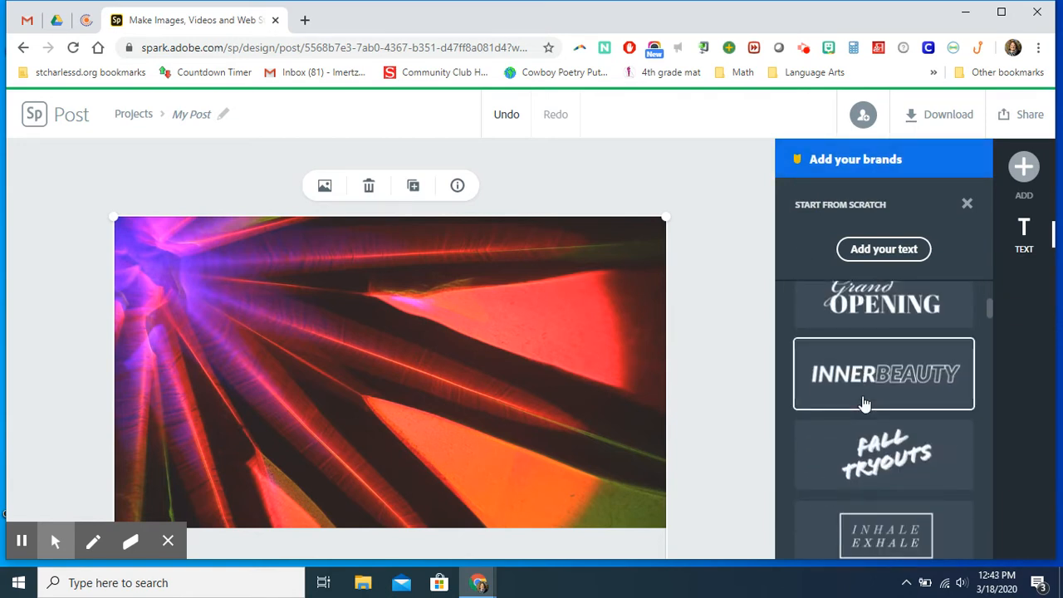
scroll(864, 403, down, 6)
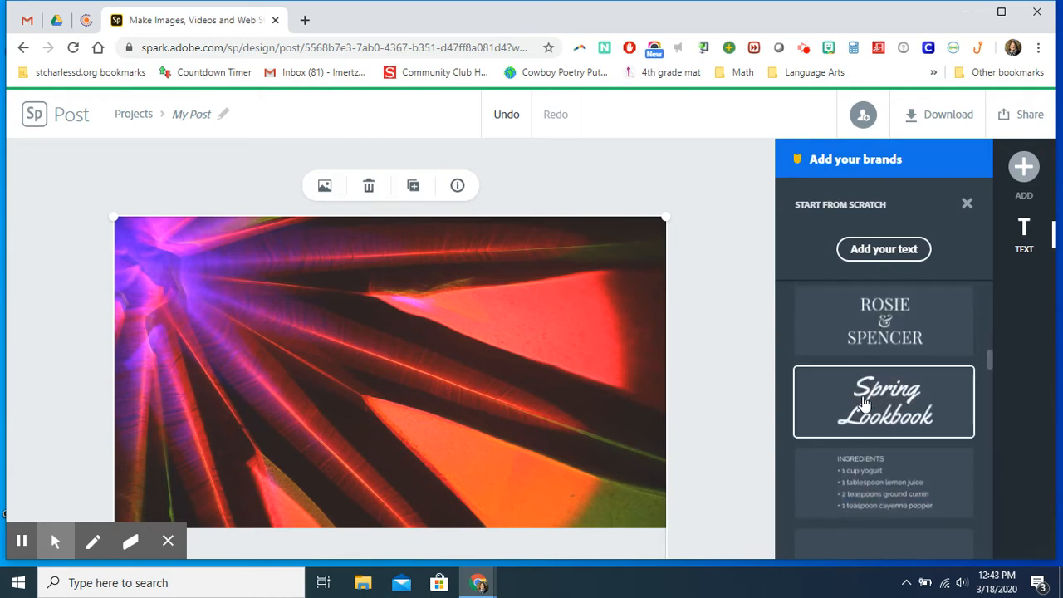
scroll(864, 403, up, 9)
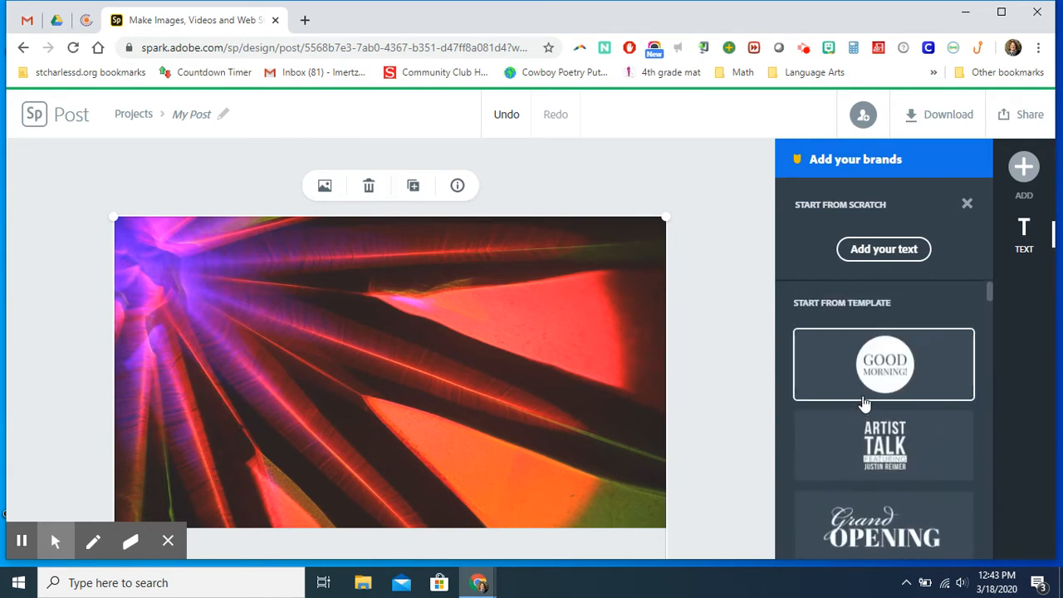
scroll(864, 403, down, 12)
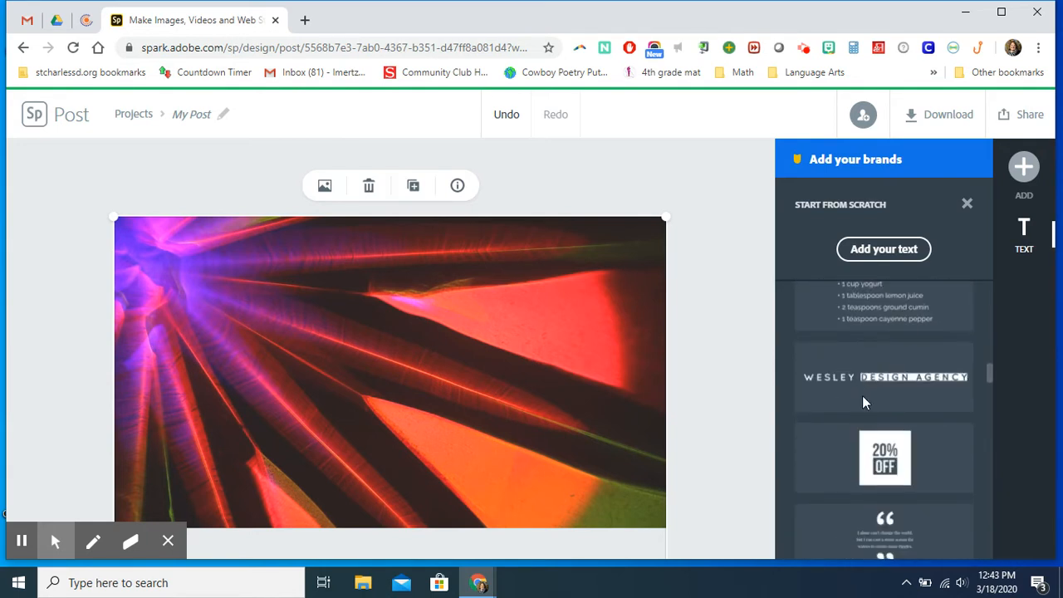
scroll(864, 403, up, 11)
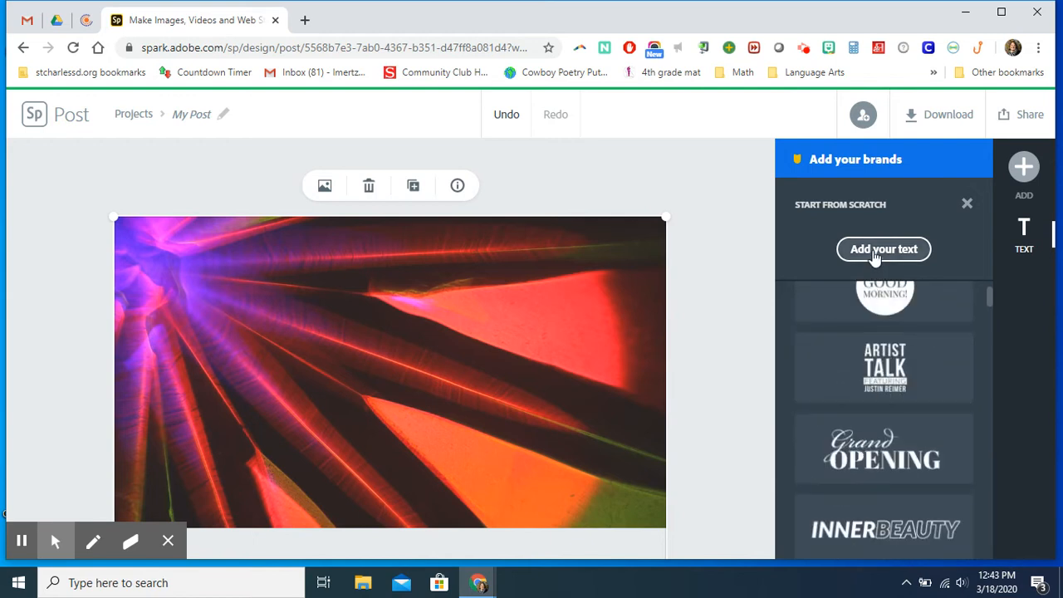
click(883, 249)
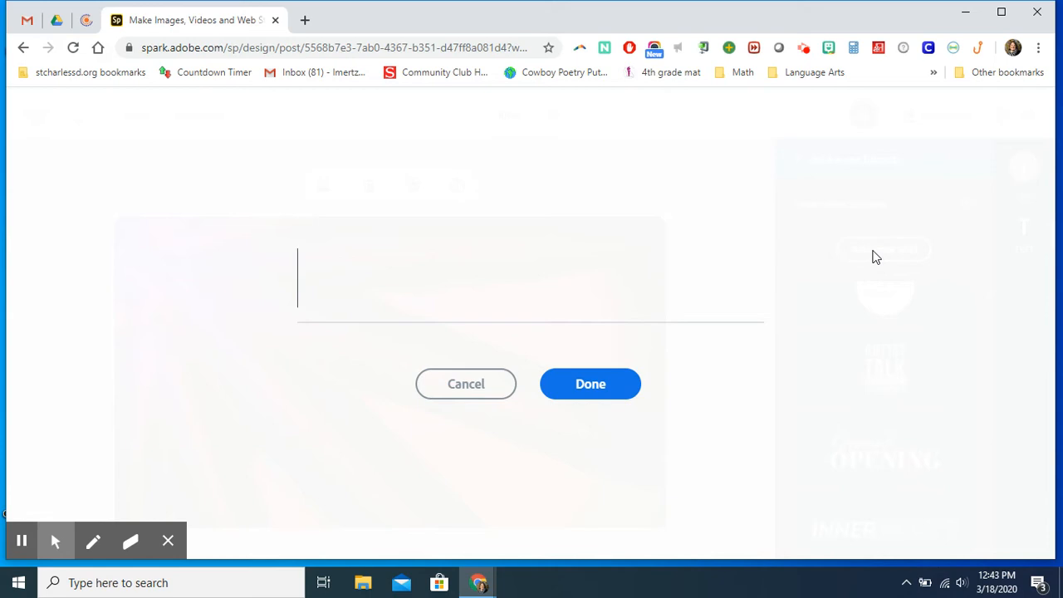
text(Using)
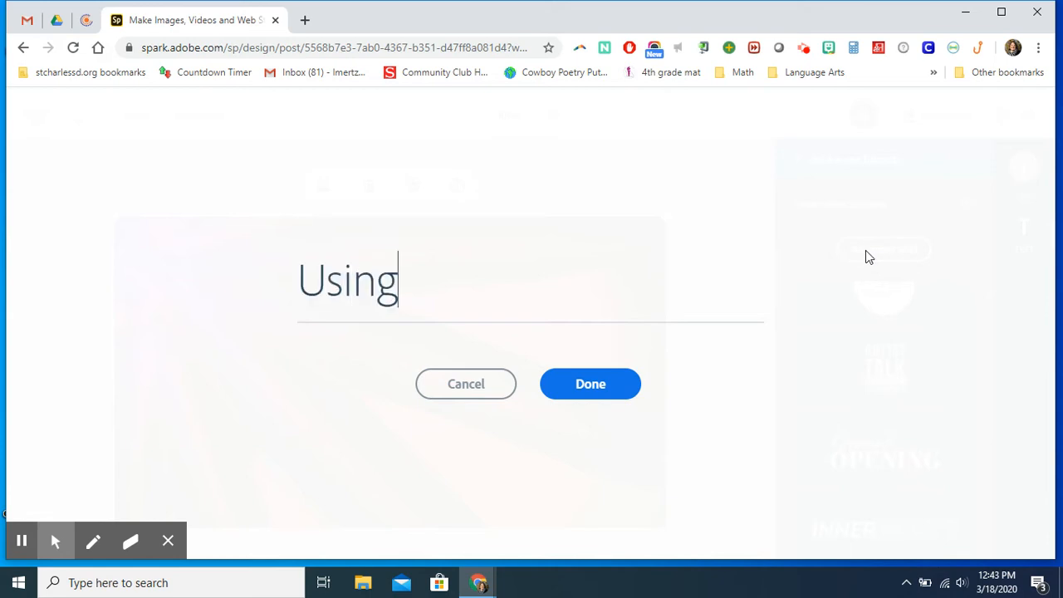
text( Adobe )
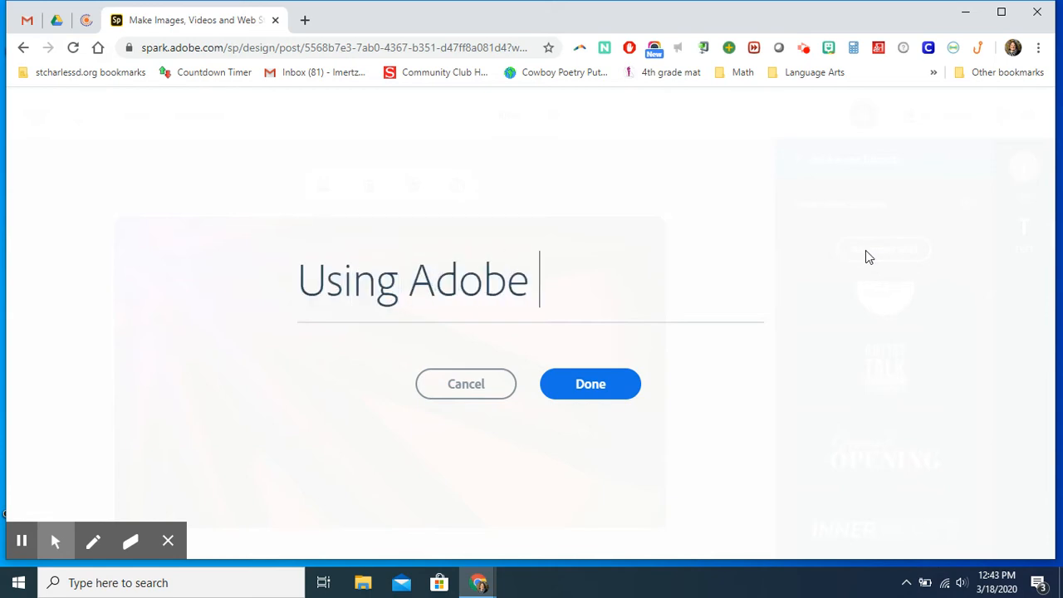
text(Spark)
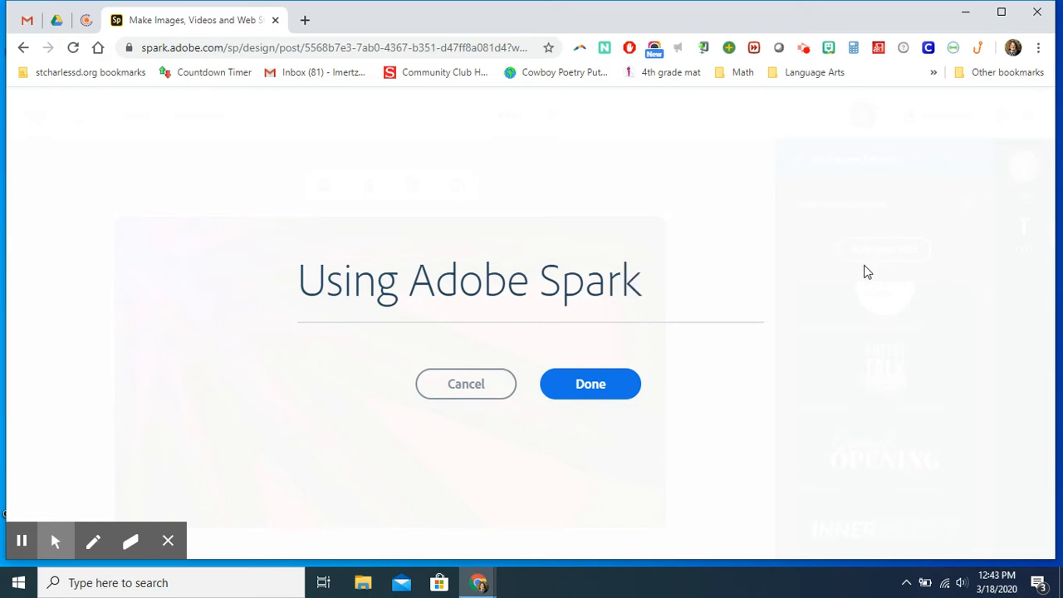
click(610, 383)
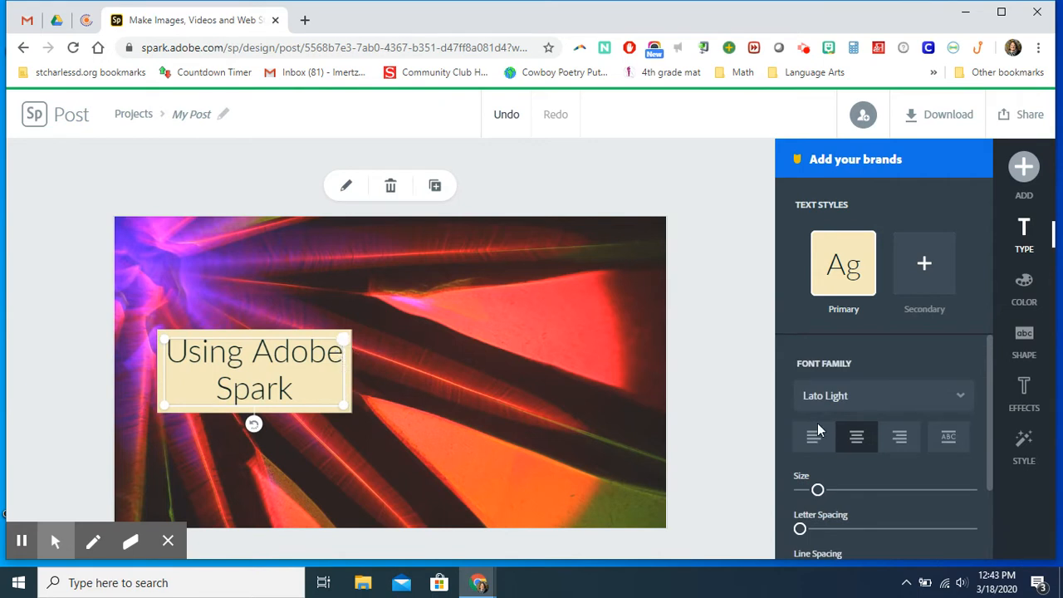
Centre the text on the canvas and apply a suggested style with bold slab cutout letters on a white box.
scroll(918, 414, down, 3)
scroll(918, 417, up, 3)
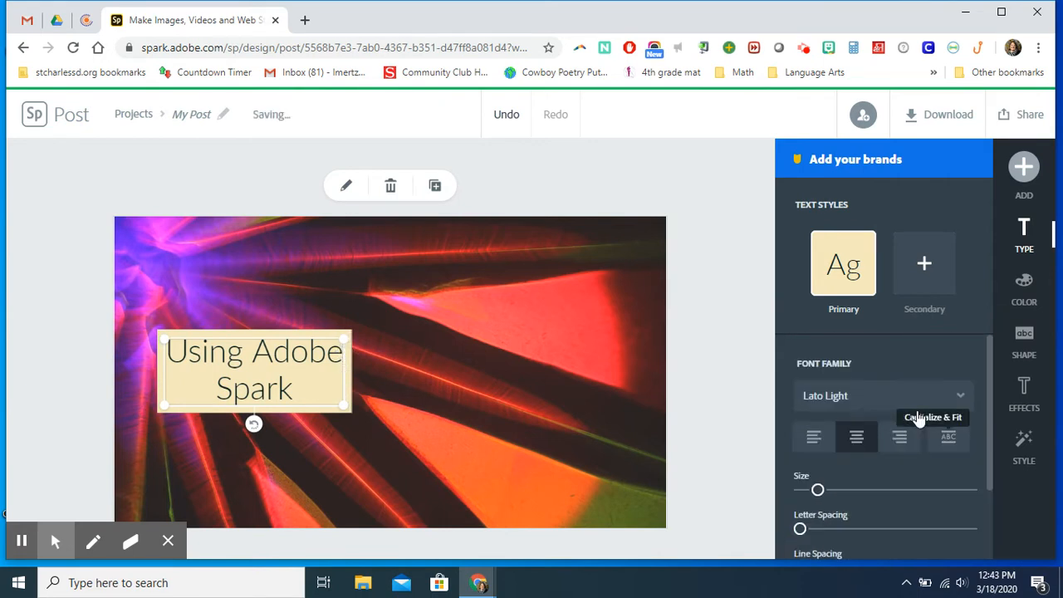
click(1028, 443)
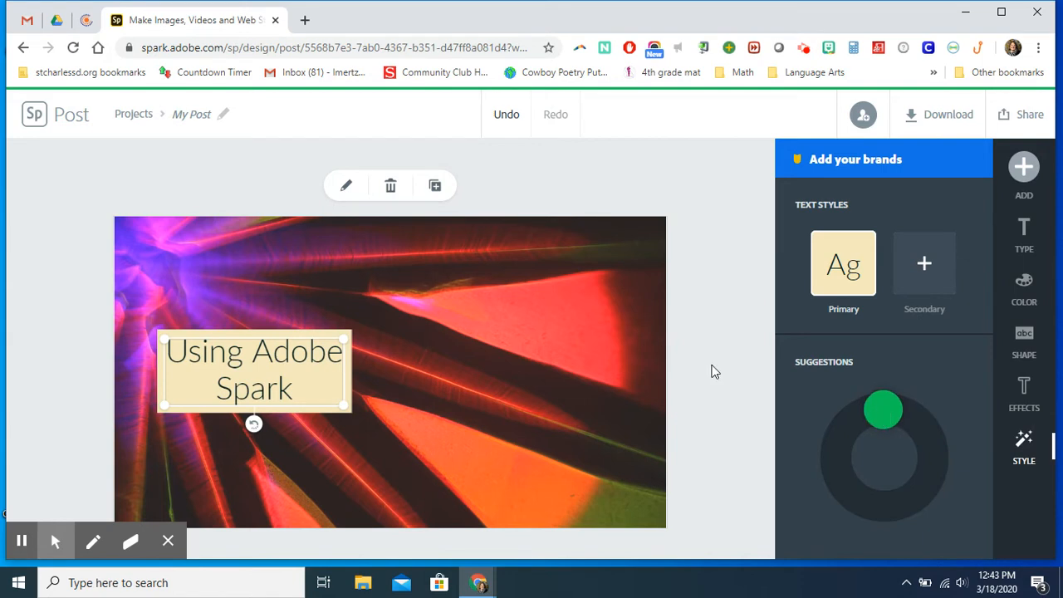
drag(268, 346, 400, 353)
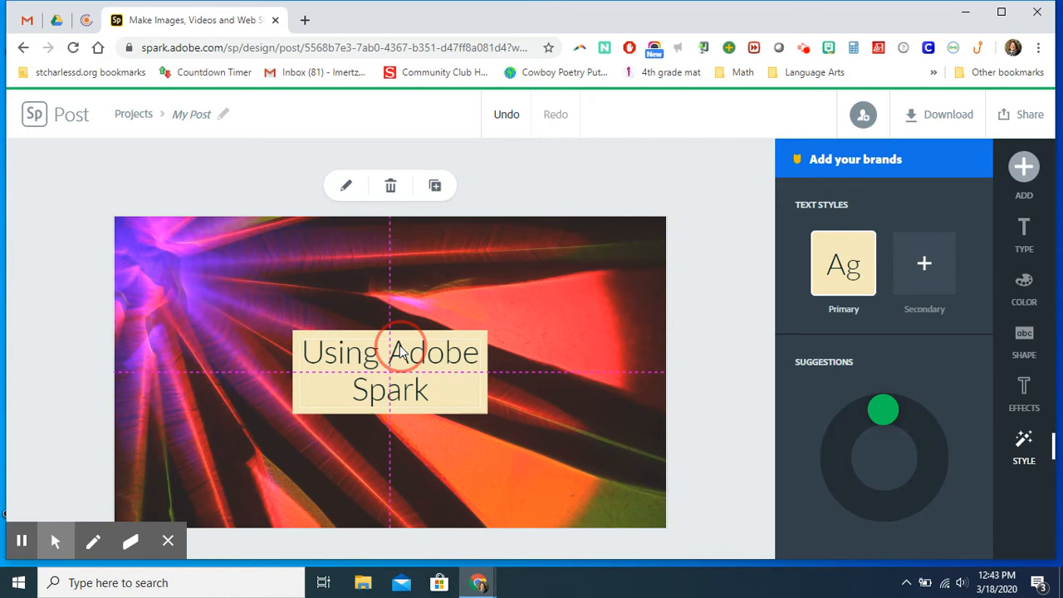
drag(400, 353, 430, 353)
drag(883, 410, 886, 432)
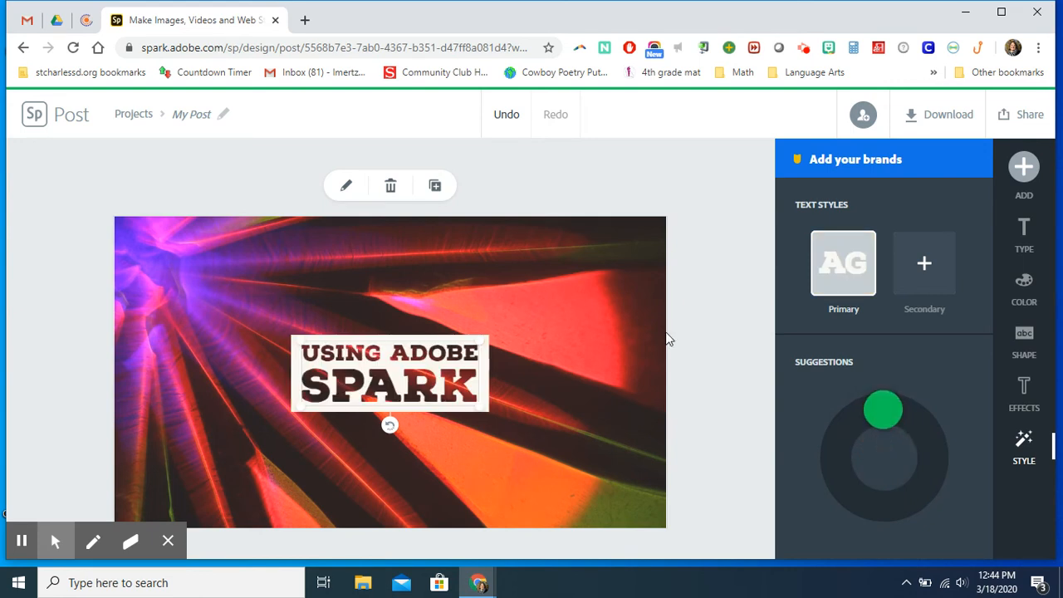
Enlarge the styled text box to span most of the canvas width and centre it on the image.
drag(483, 340, 603, 290)
drag(296, 306, 204, 289)
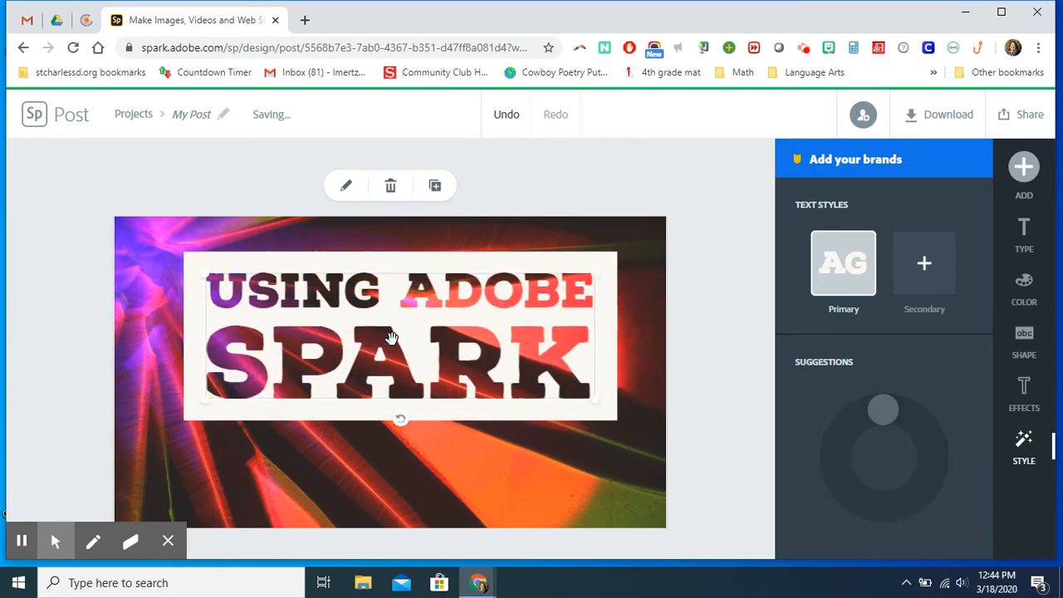
drag(413, 360, 407, 373)
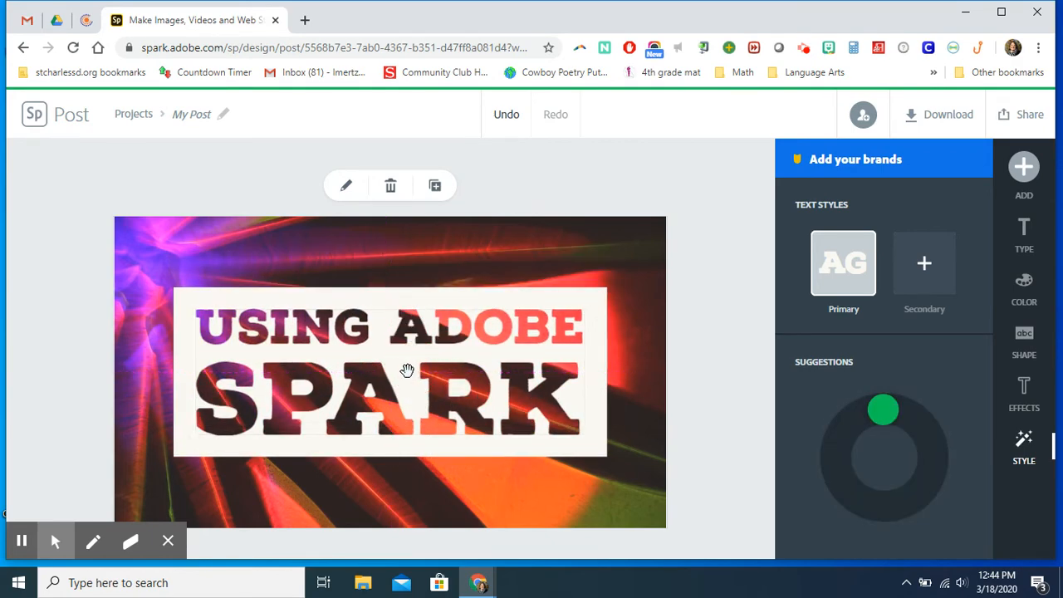
Try the Pacifico Regular font on the text and switch back to Nexa Rust Slab Black.
click(1026, 241)
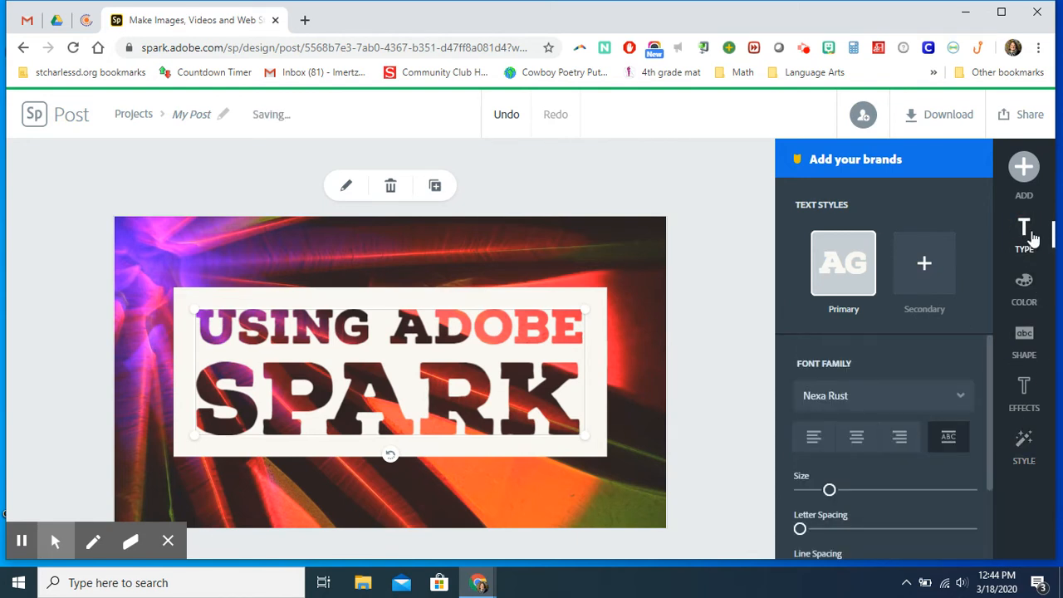
click(932, 407)
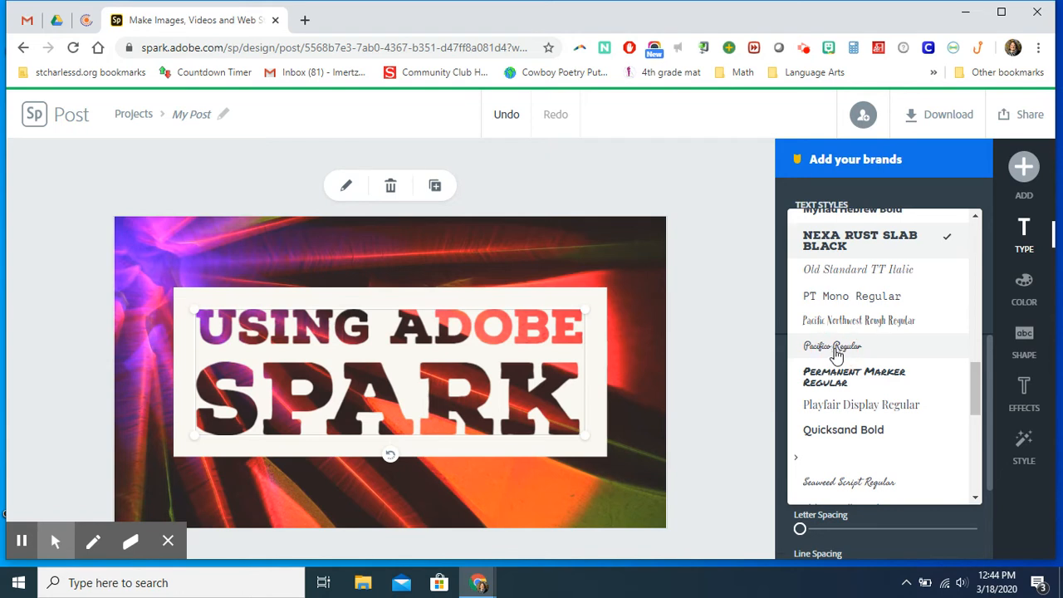
click(837, 355)
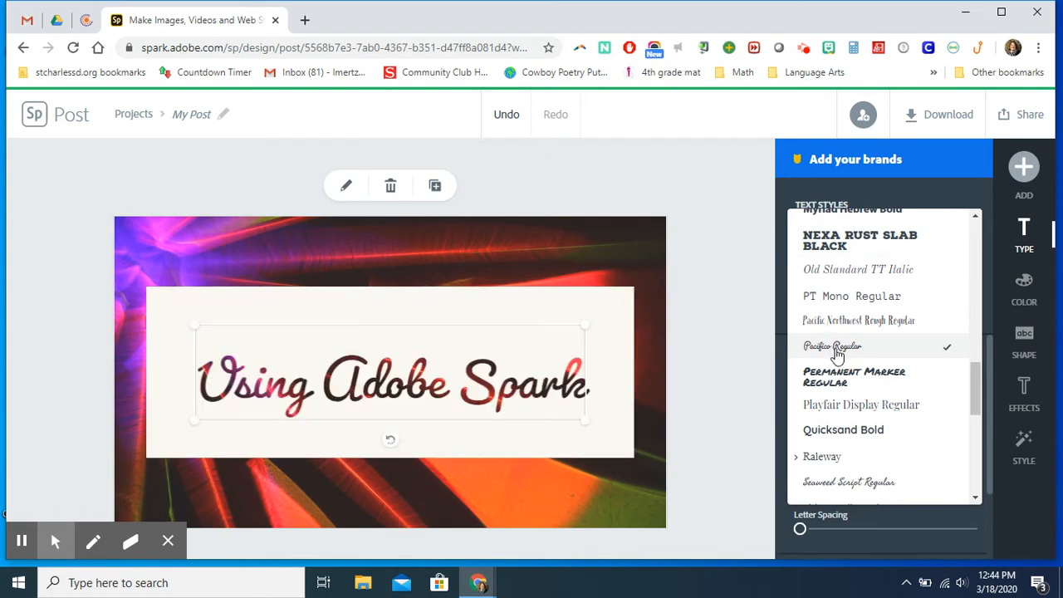
click(861, 239)
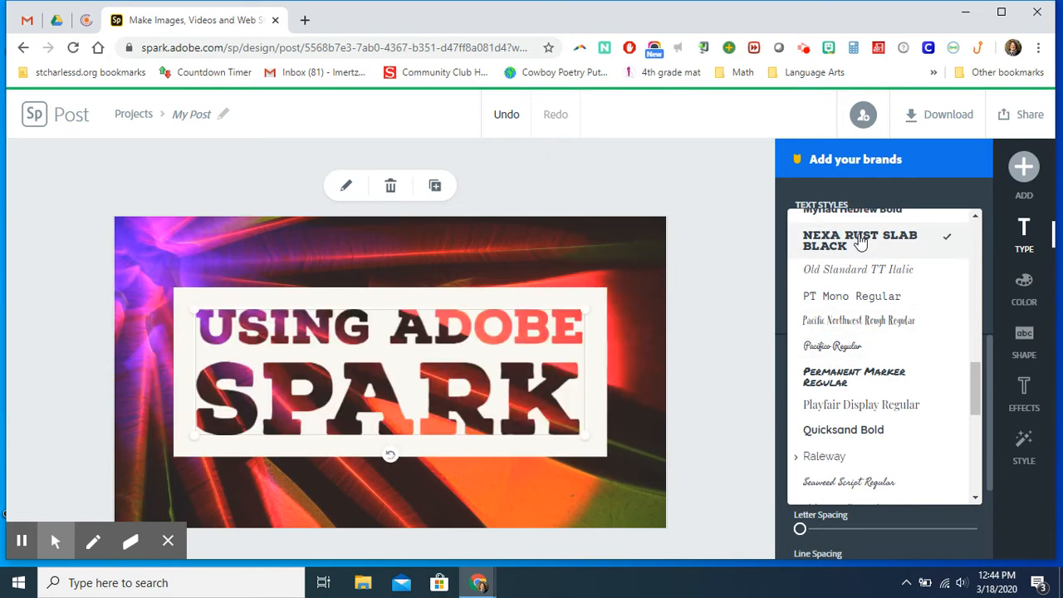
scroll(913, 532, down, 2)
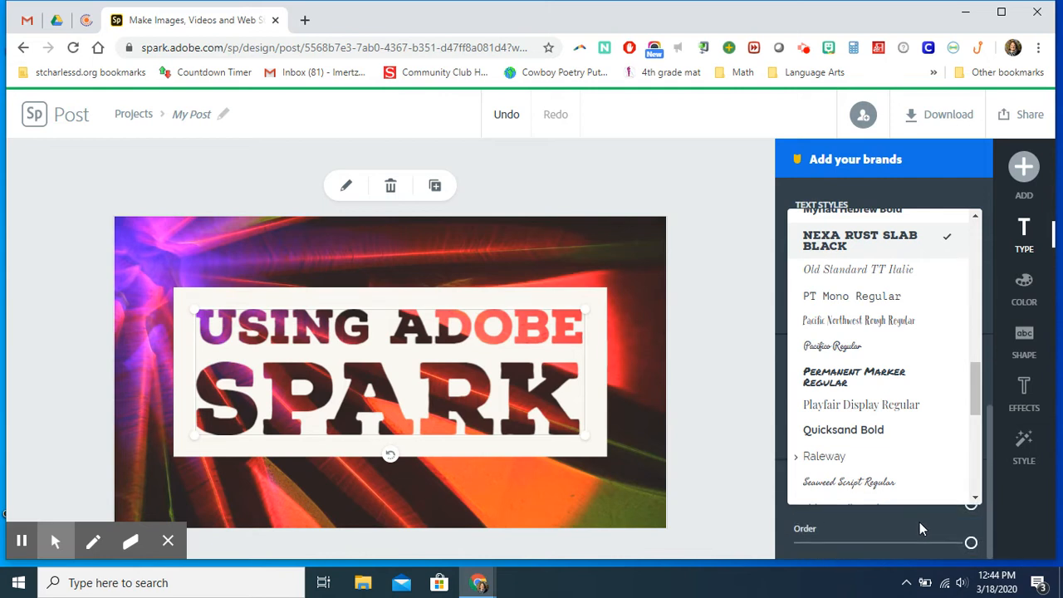
click(903, 183)
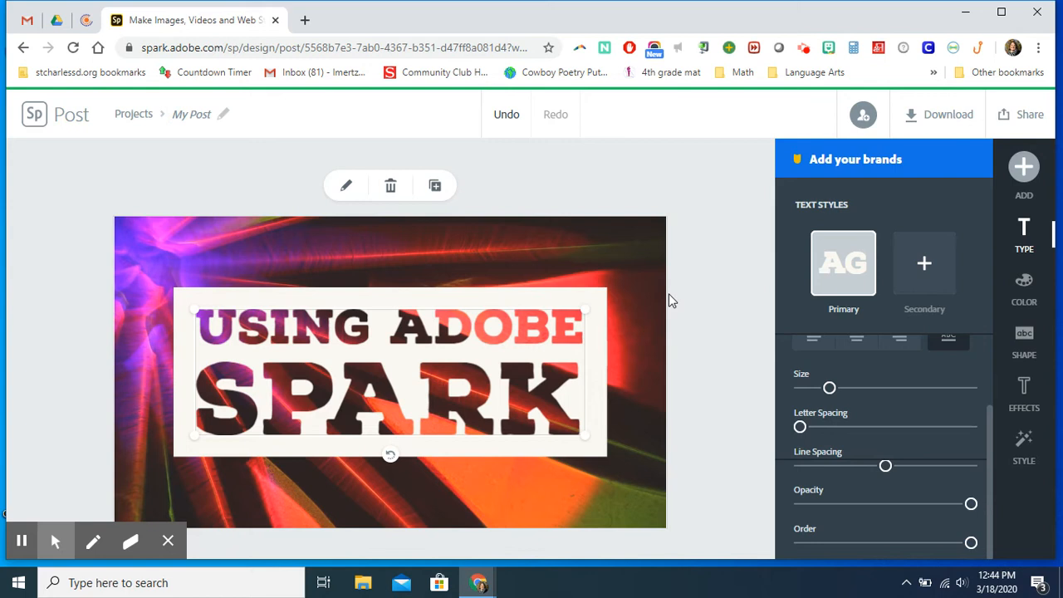
Look through the colour, shape and effect options available for the text.
click(1028, 287)
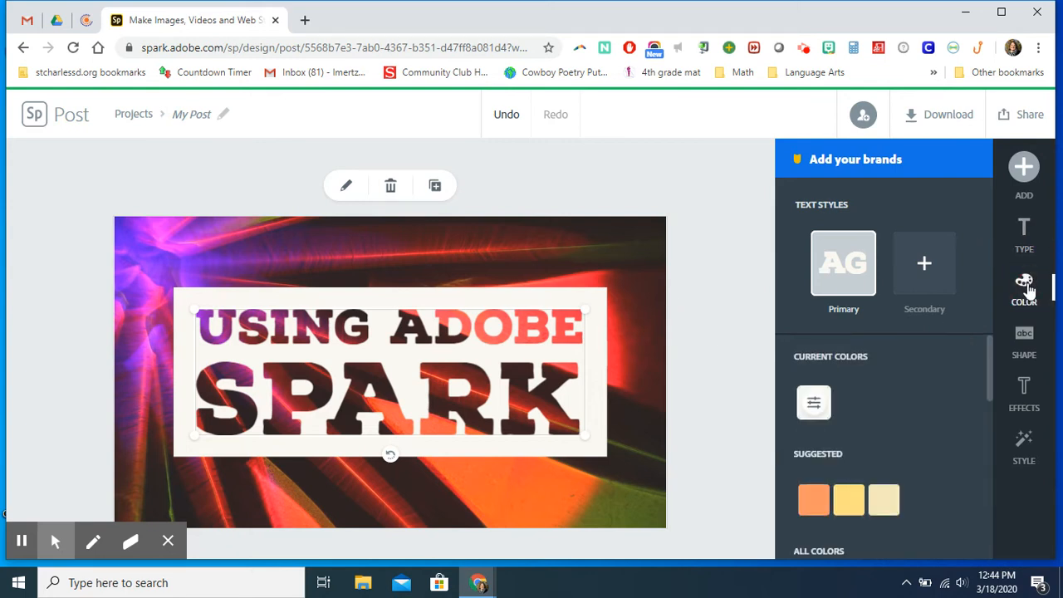
click(1025, 347)
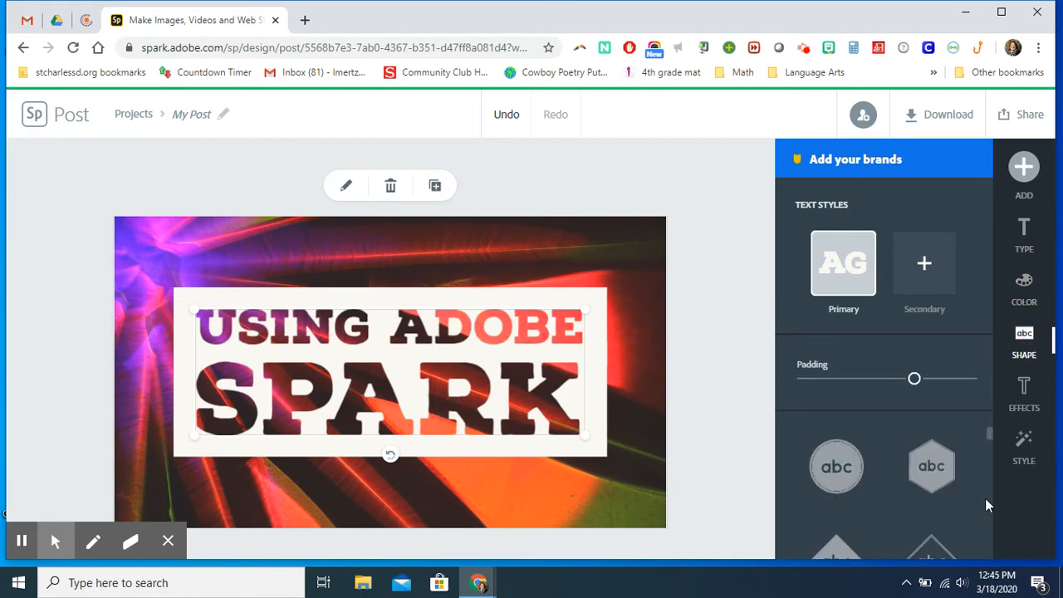
scroll(980, 495, down, 3)
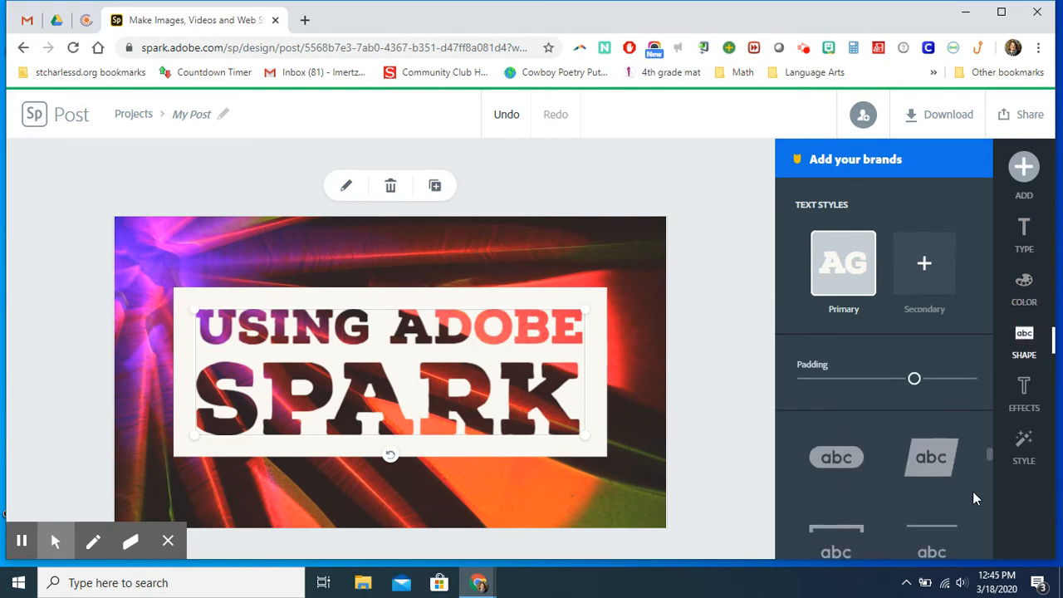
click(1031, 394)
click(916, 491)
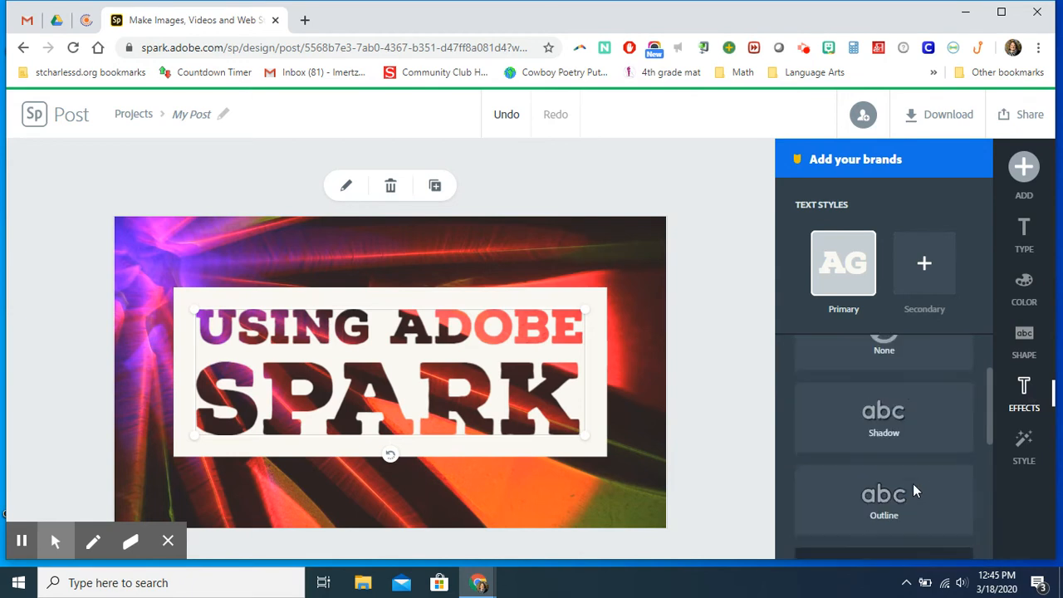
scroll(914, 491, up, 1)
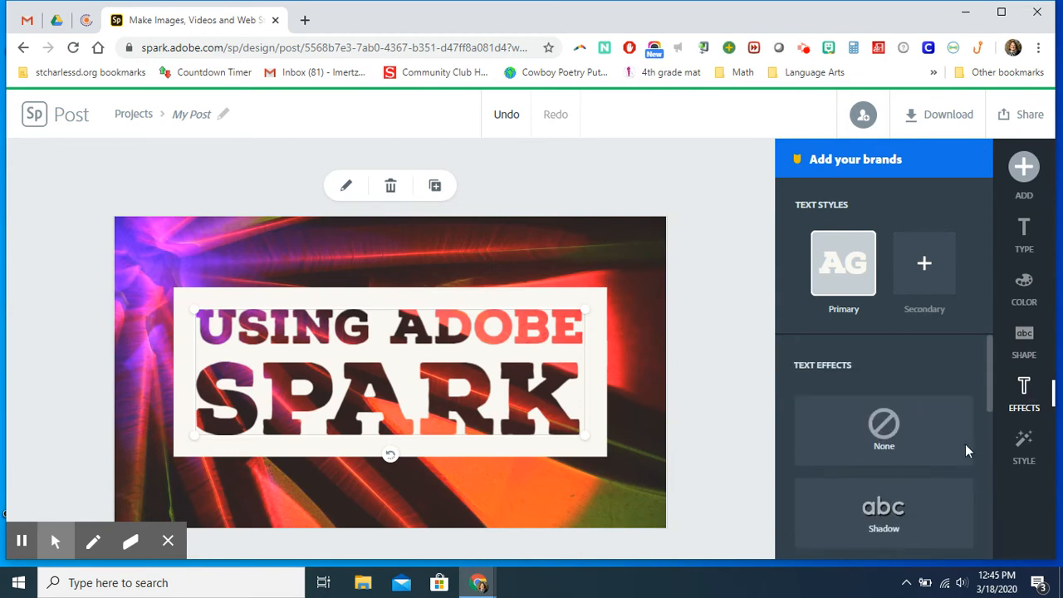
scroll(954, 400, down, 3)
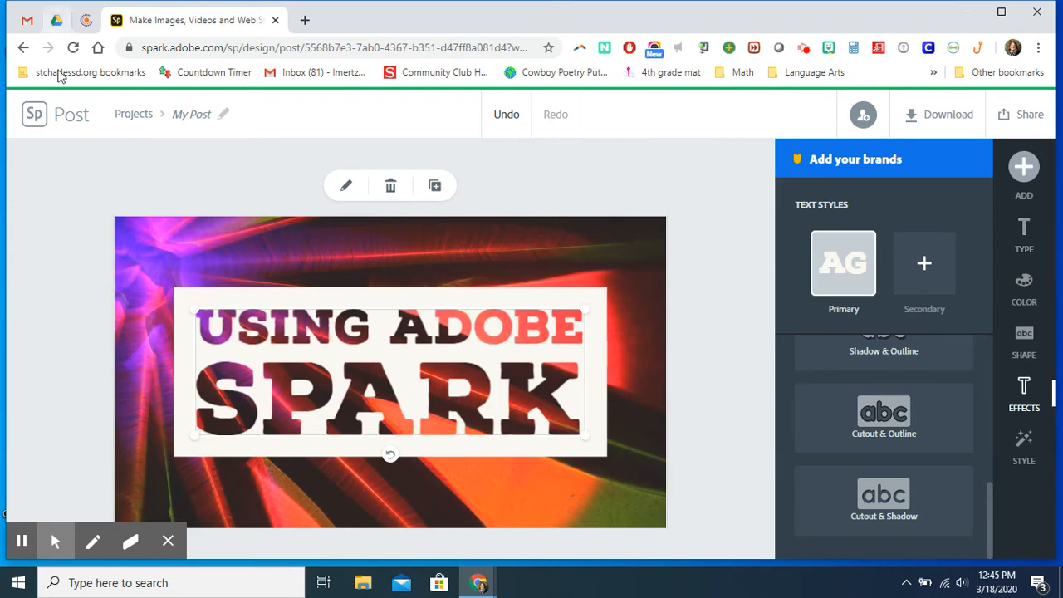
Rename the project as "Using Adobe Spark".
click(186, 114)
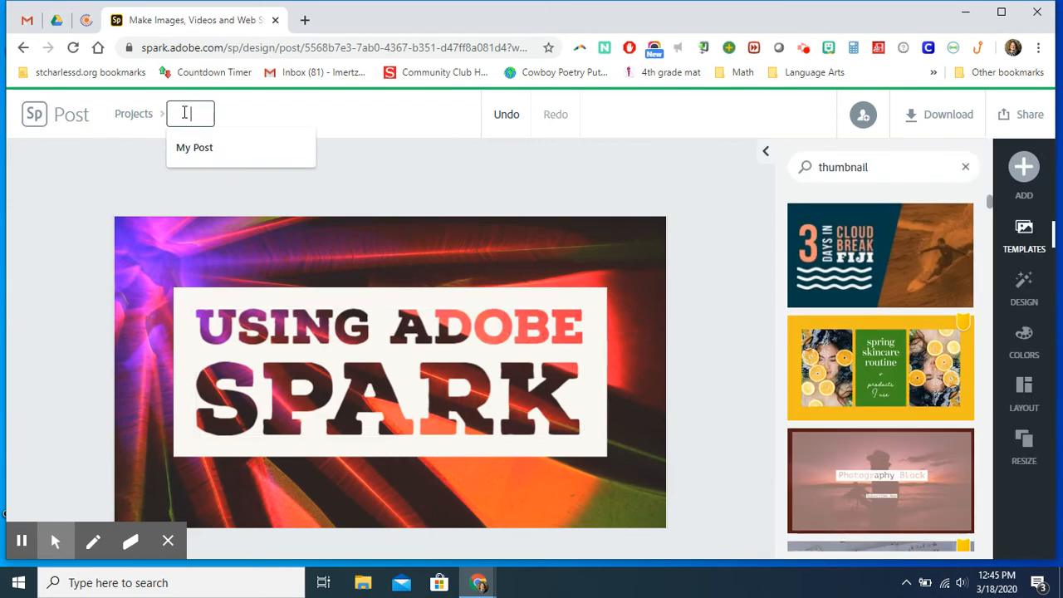
text(u)
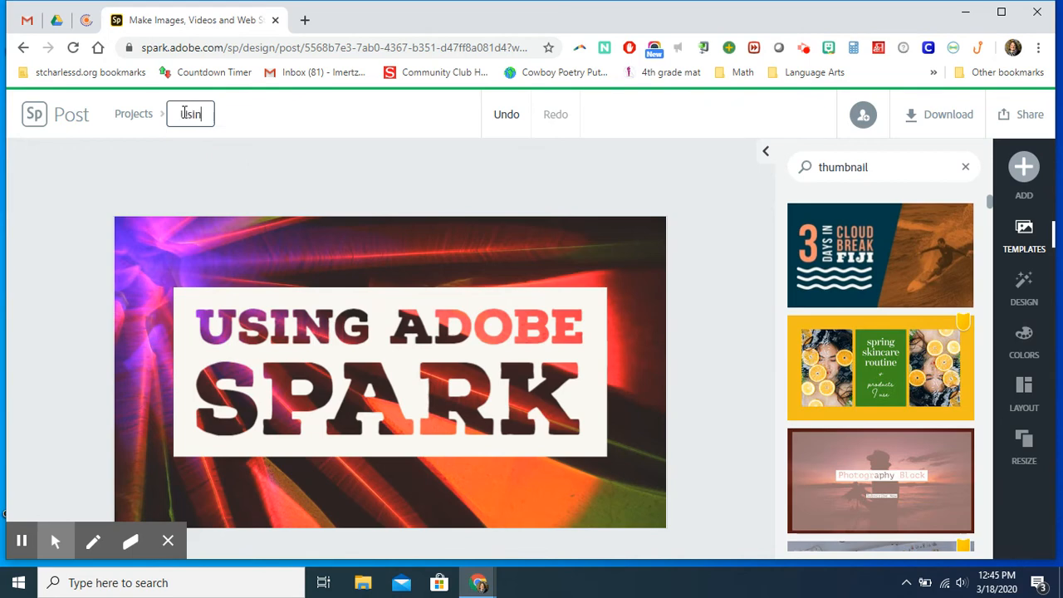
text(sing Adobe)
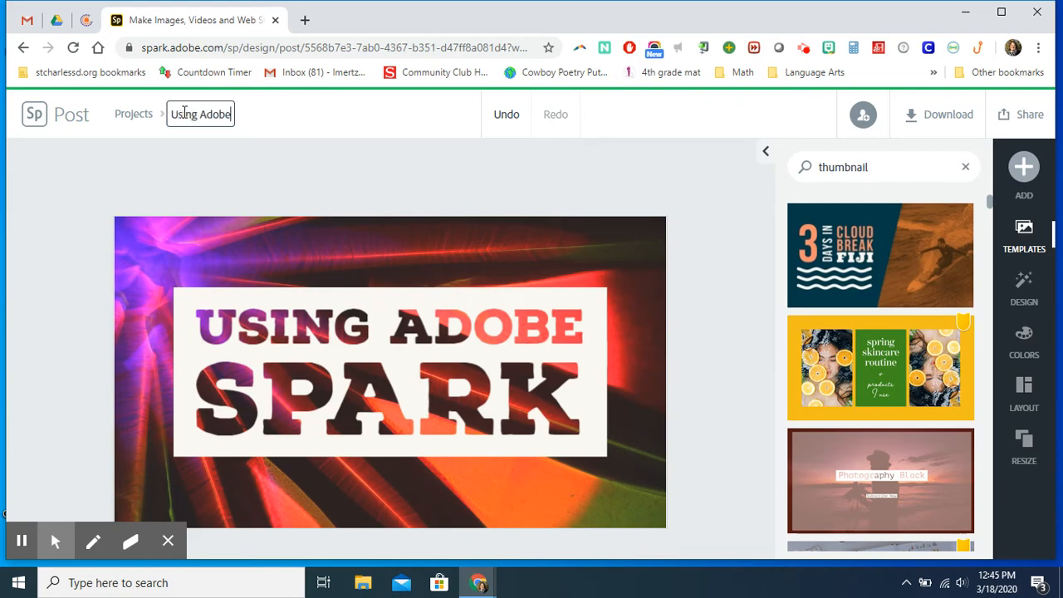
text( Spark)
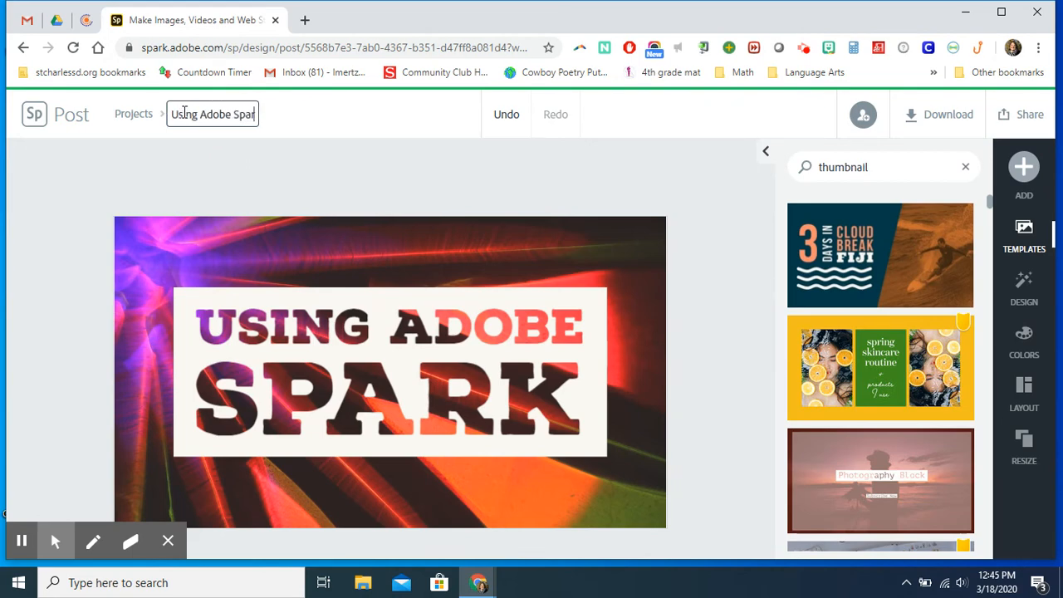